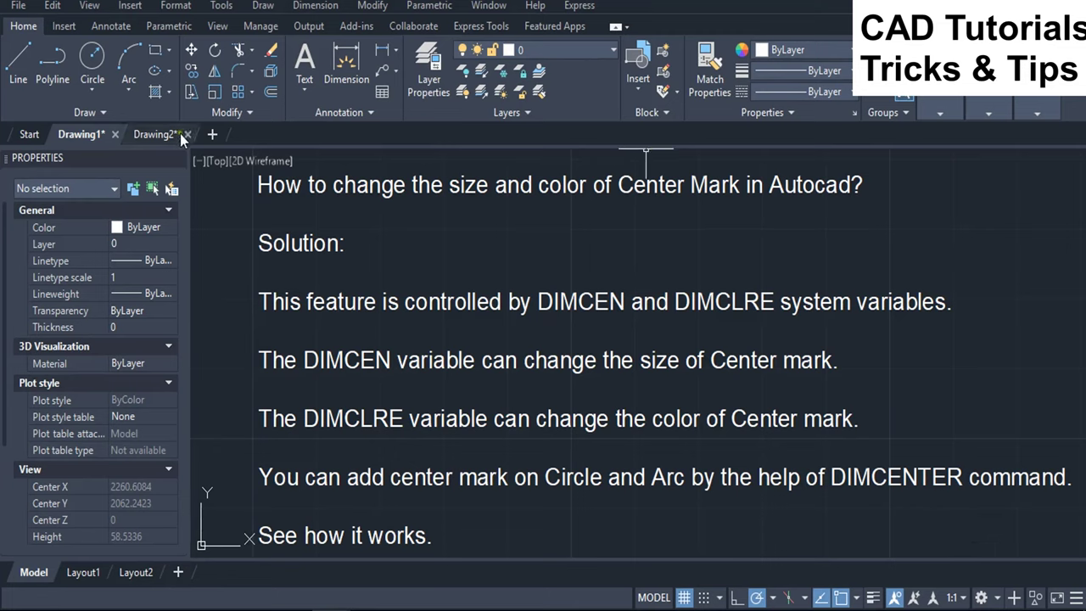
Switch from the Drawing1 notes to the blank Drawing2 tab
left_click(146, 134)
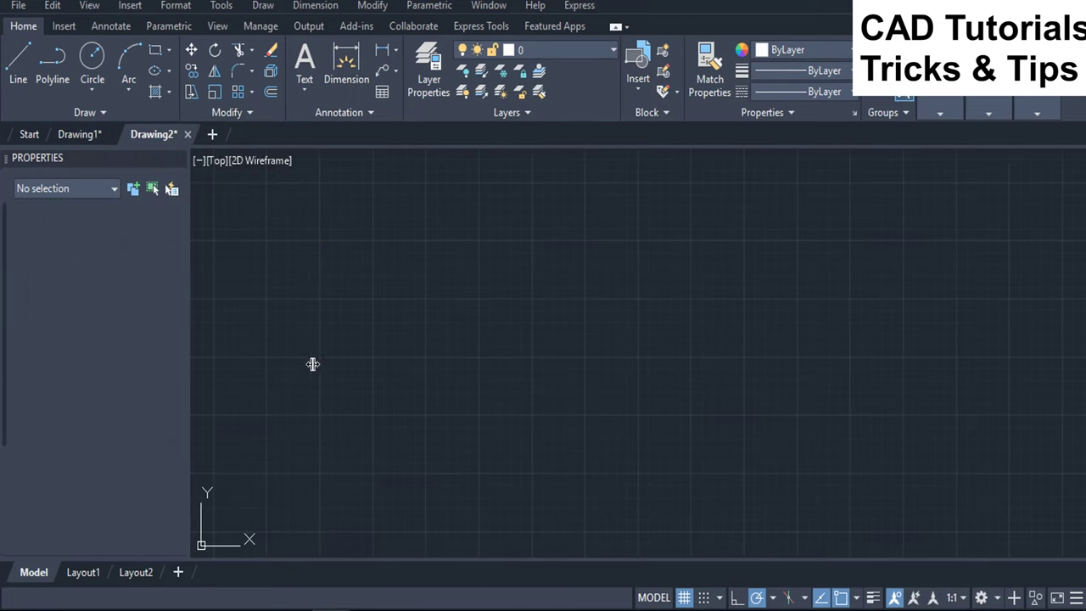
Draw a circle on the left and a 3-point arc beside it
left_click(99, 59)
left_click(304, 322)
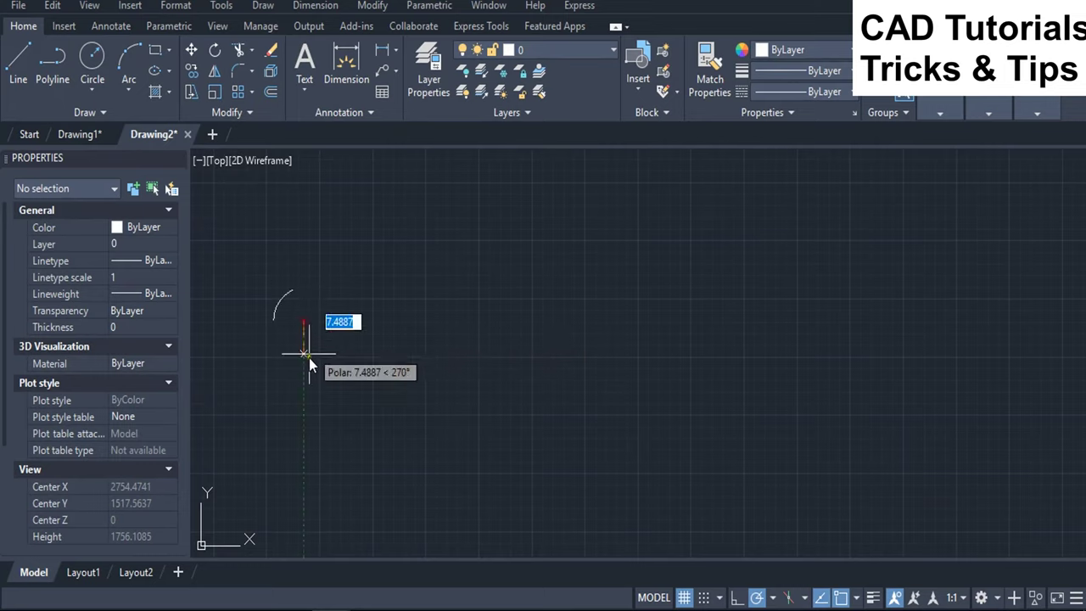
left_click(328, 415)
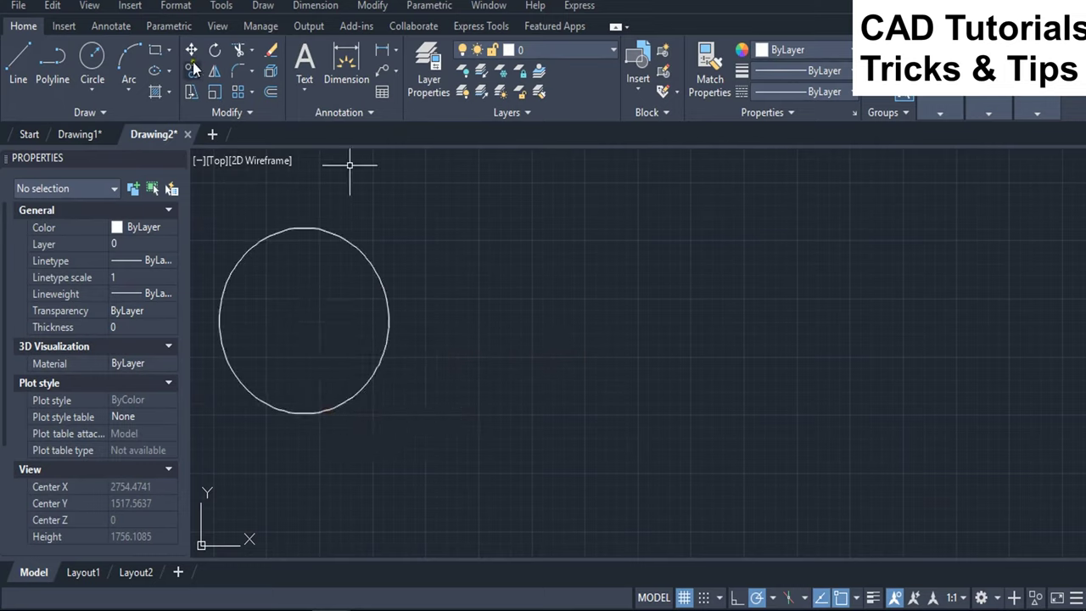
left_click(132, 65)
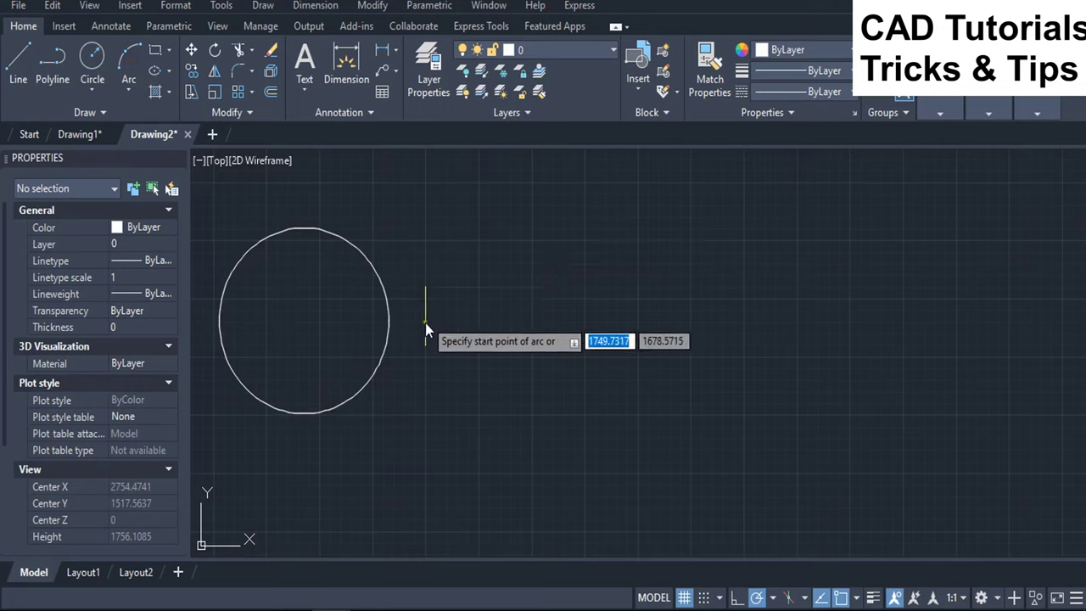
left_click(477, 398)
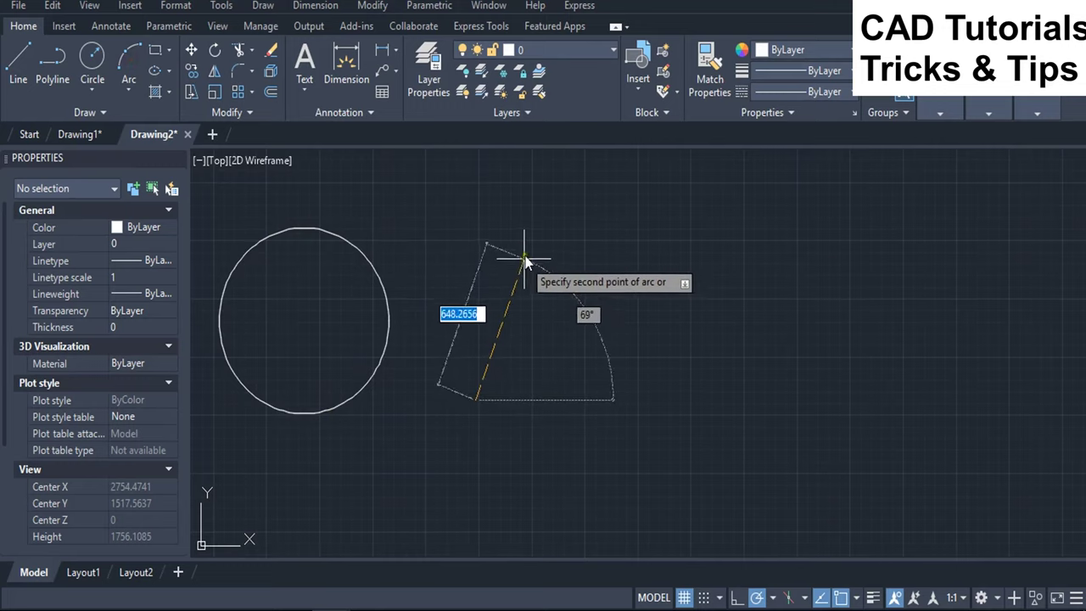
left_click(681, 376)
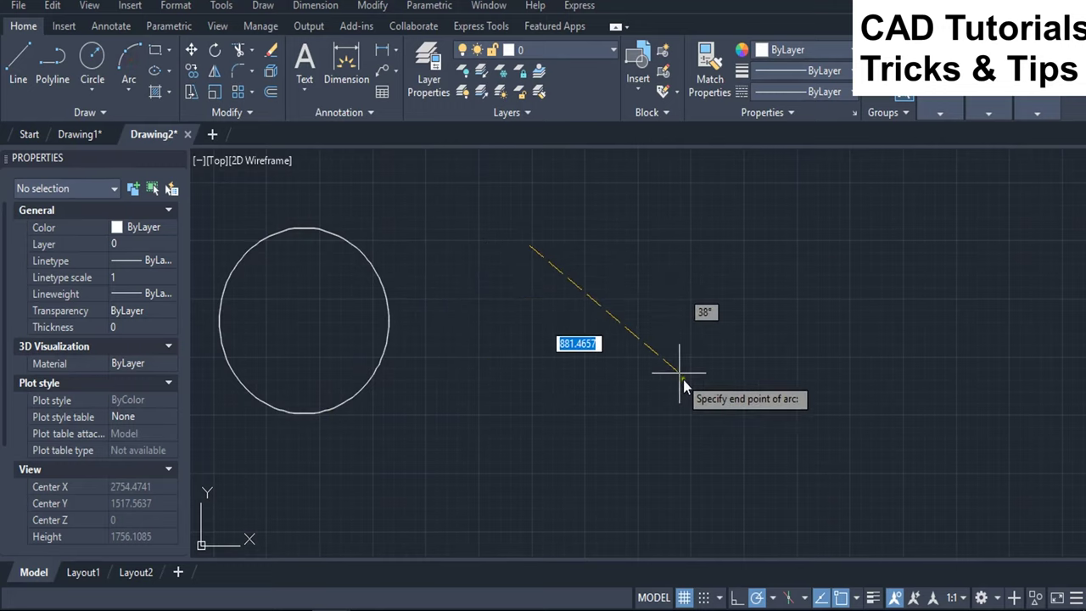
left_click(689, 404)
Draw a second, larger circle on the right side of the drawing
left_click(100, 59)
left_click(883, 292)
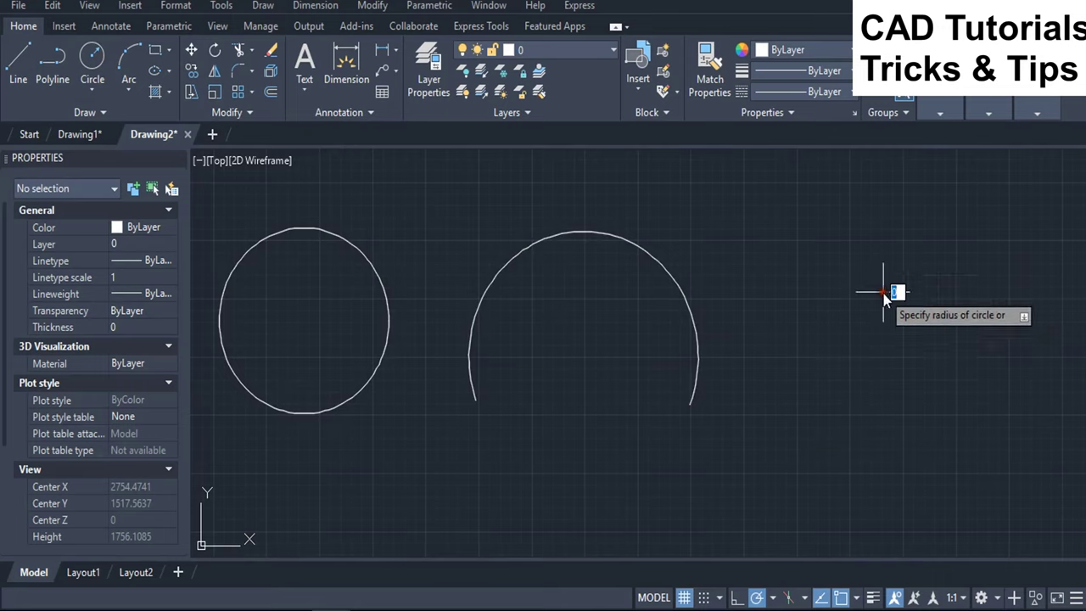
left_click(904, 397)
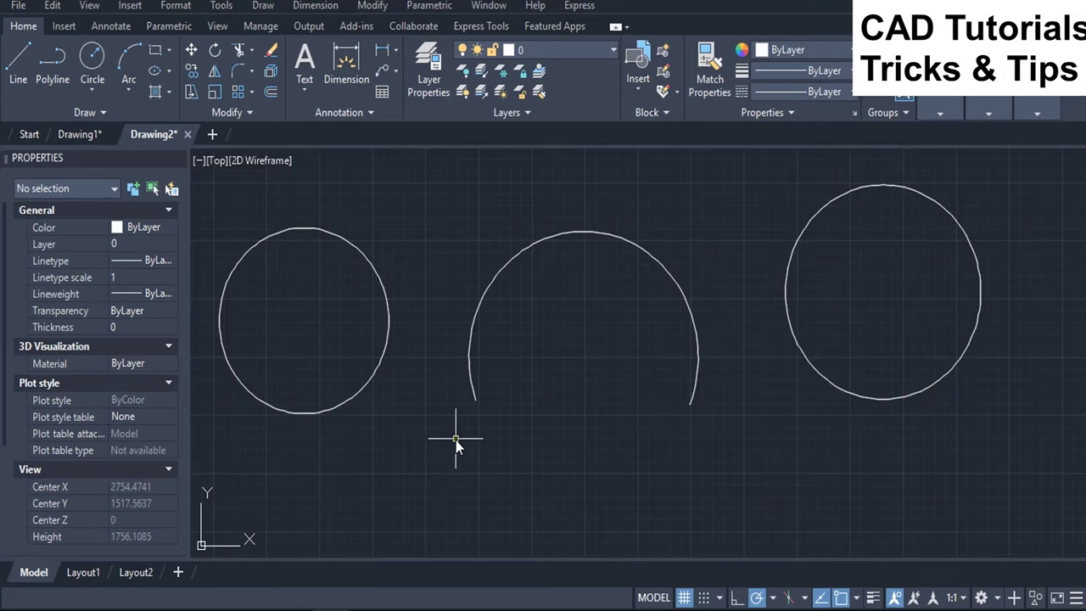
Run DIMCENTER on the left circle and zoom in to inspect the small mark
type("DIMc")
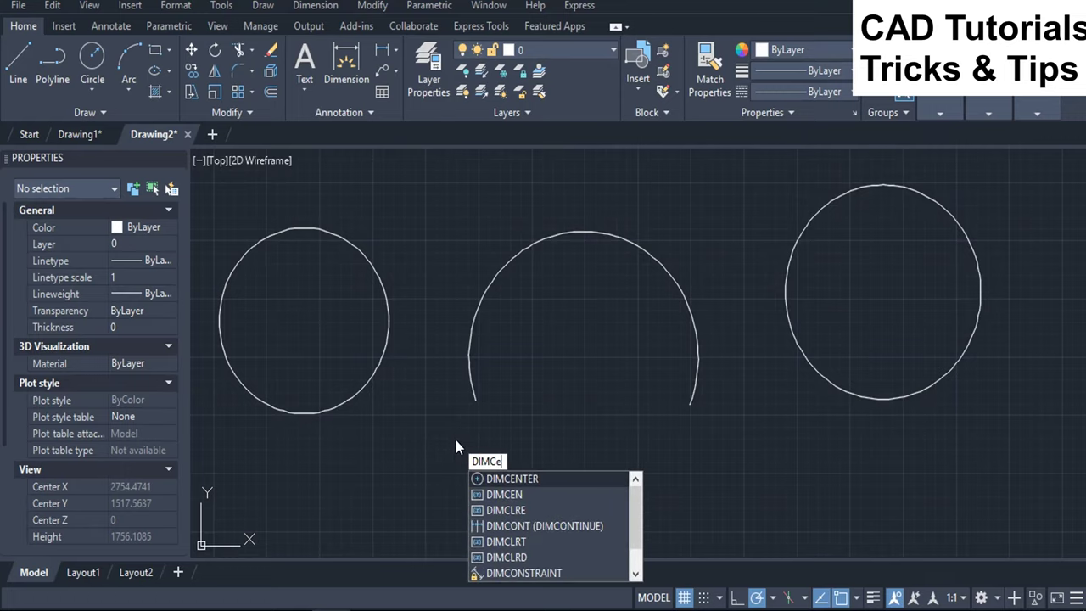
type("enter")
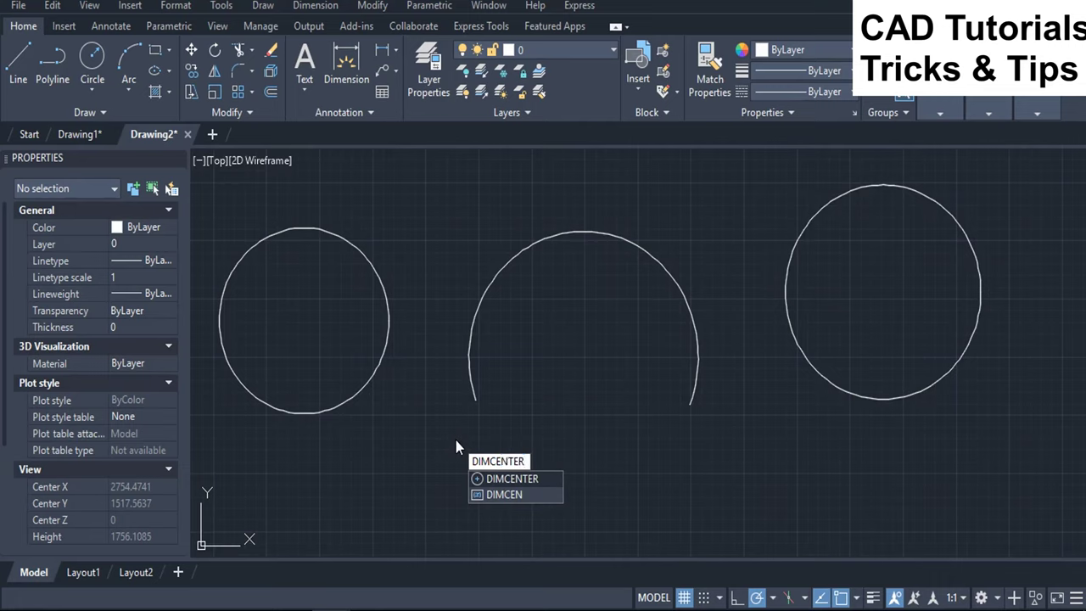
key("Return")
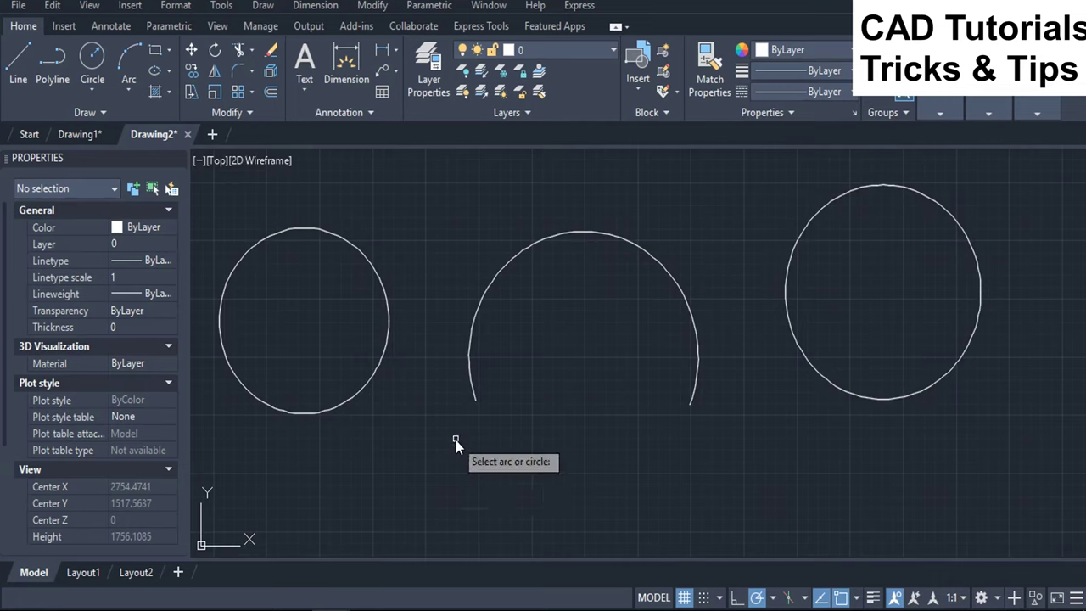
left_click(387, 332)
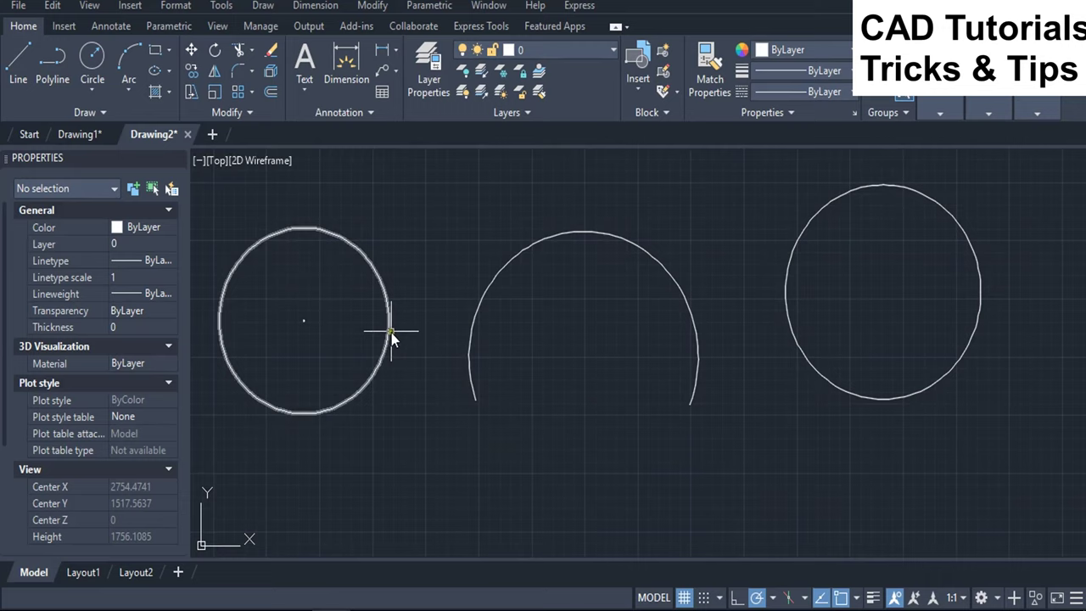
scroll(301, 331, "up", 5)
scroll(304, 331, "up", 3)
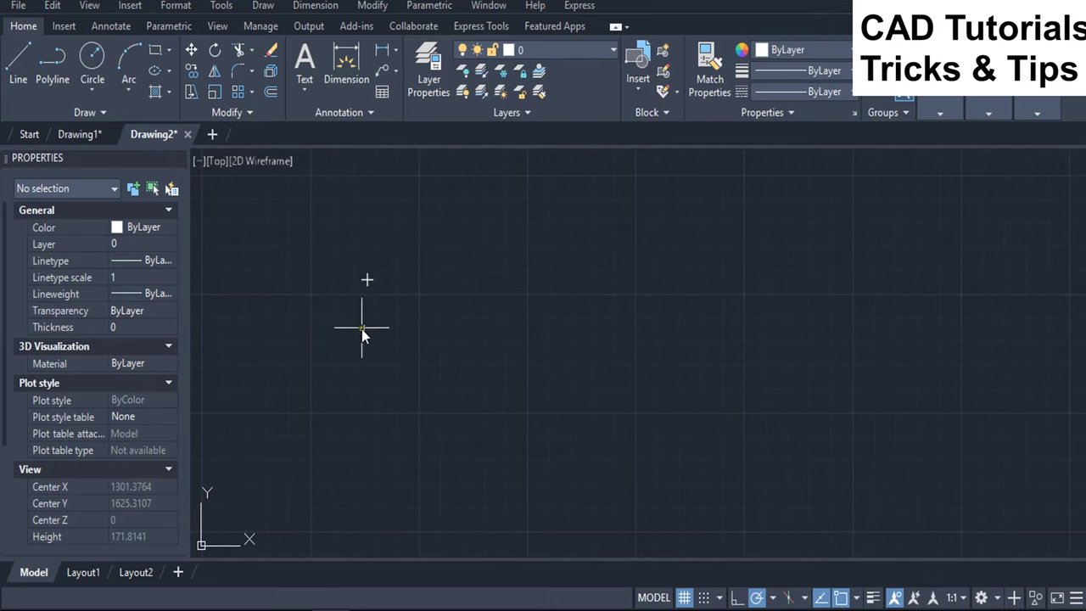
scroll(347, 303, "down", 2)
scroll(347, 301, "down", 5)
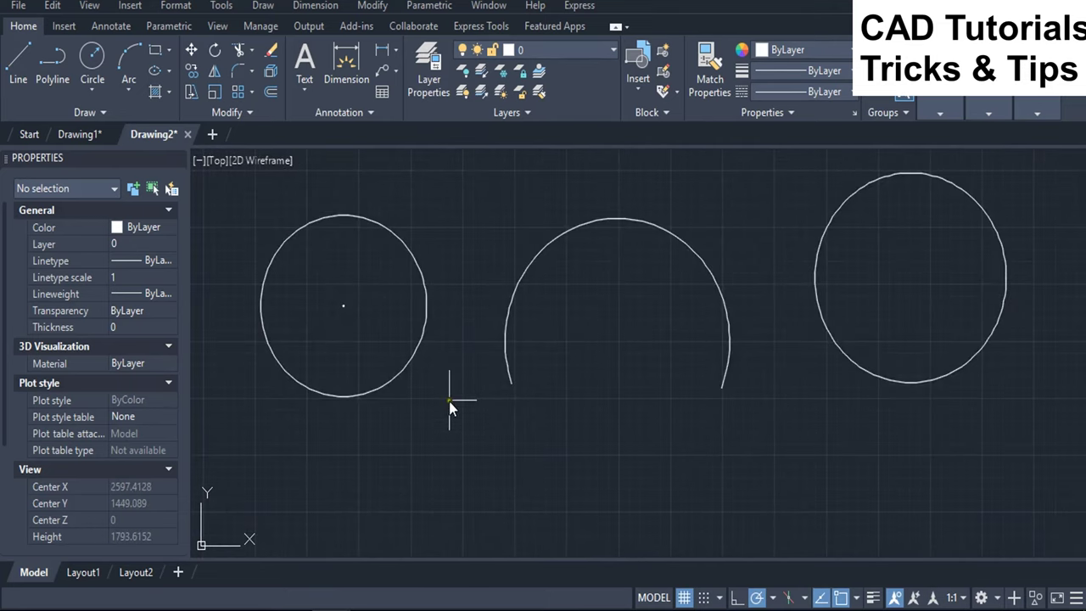
middle_click_drag(436, 393, 417, 406)
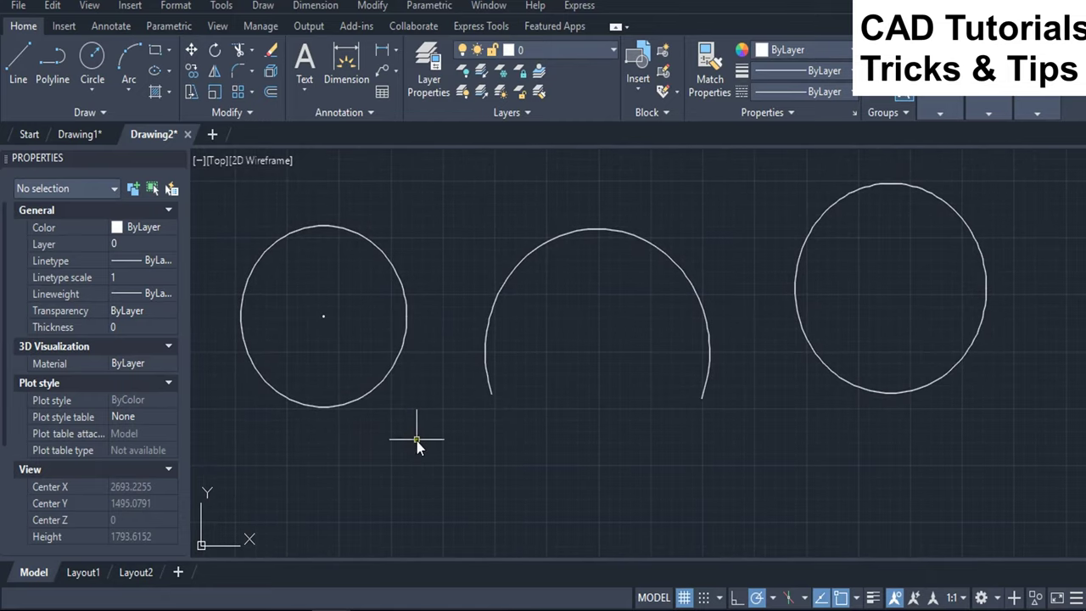
Set the DIMCEN center mark size to 25
type("DIM")
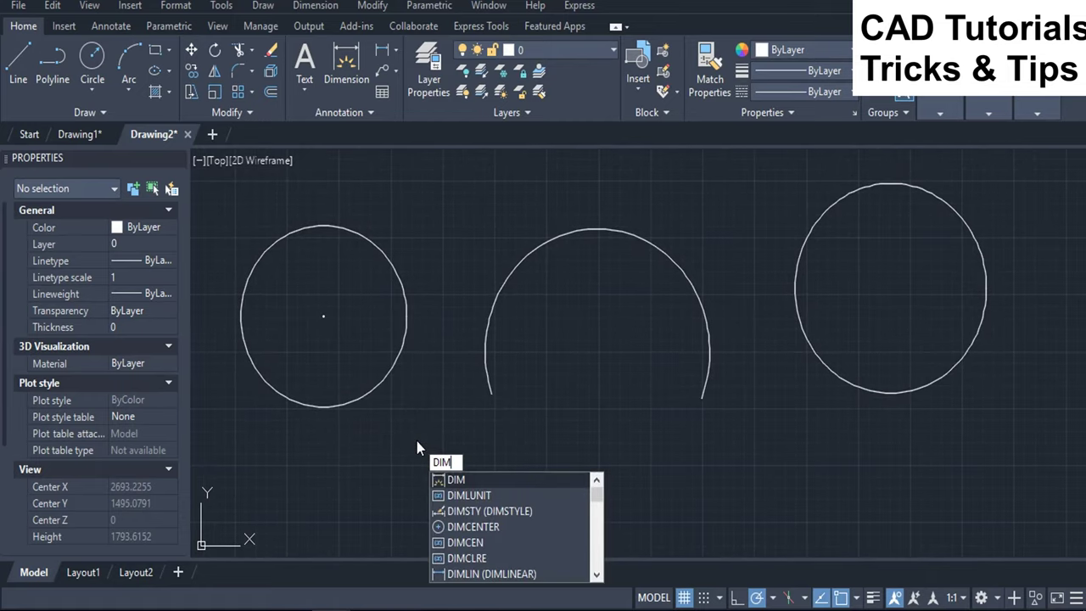
type("CEN")
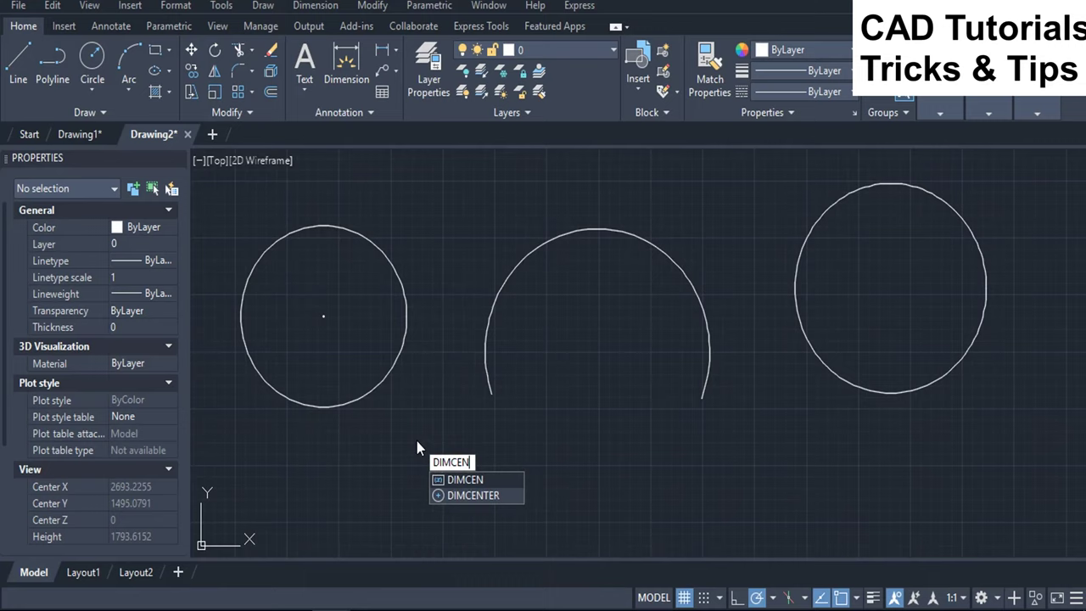
key("Return")
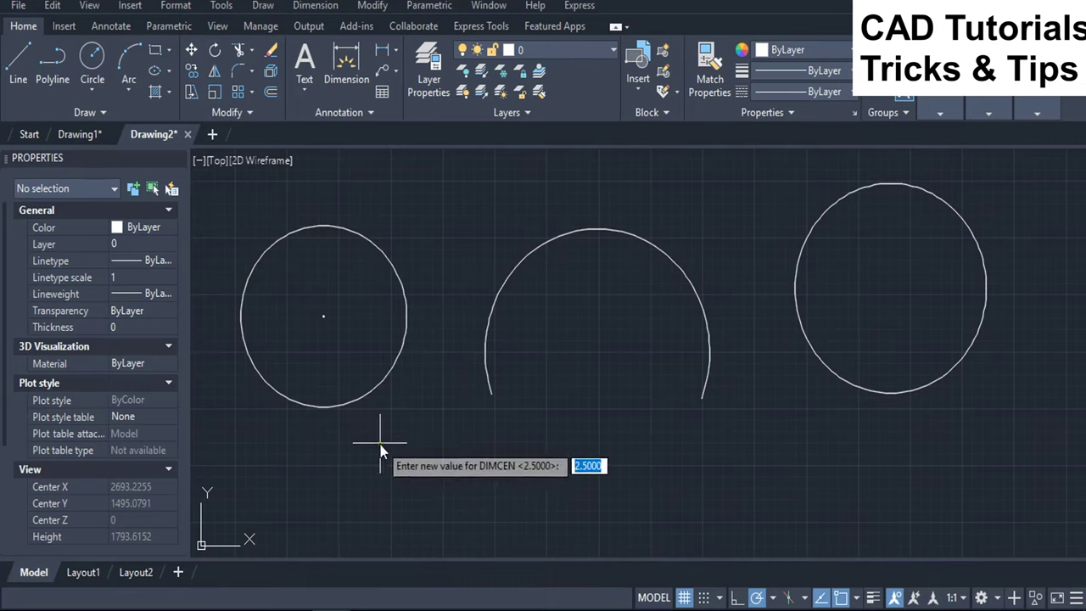
type("25")
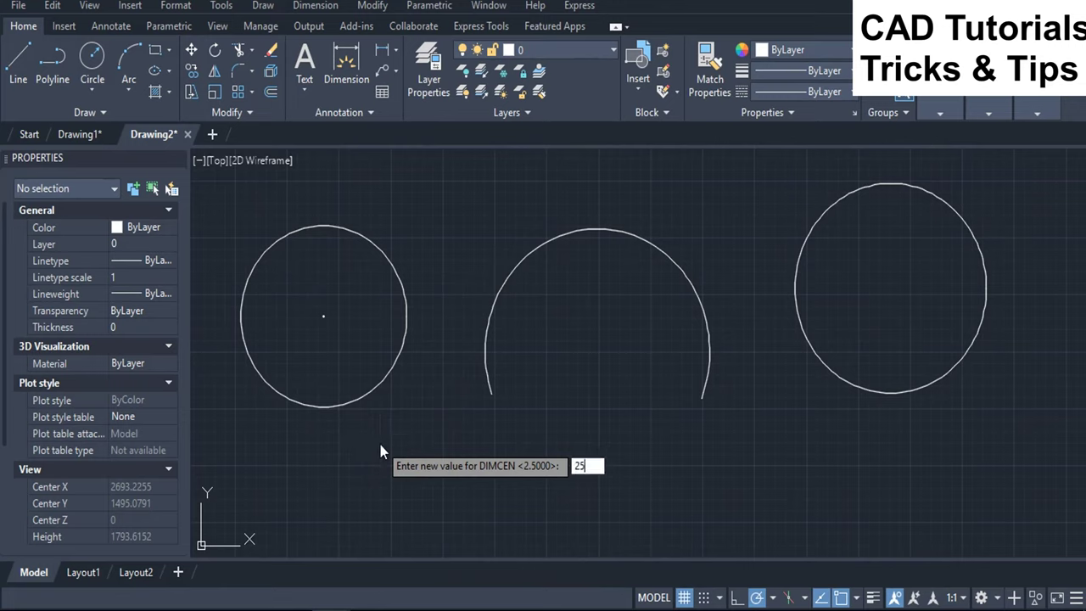
key("Return")
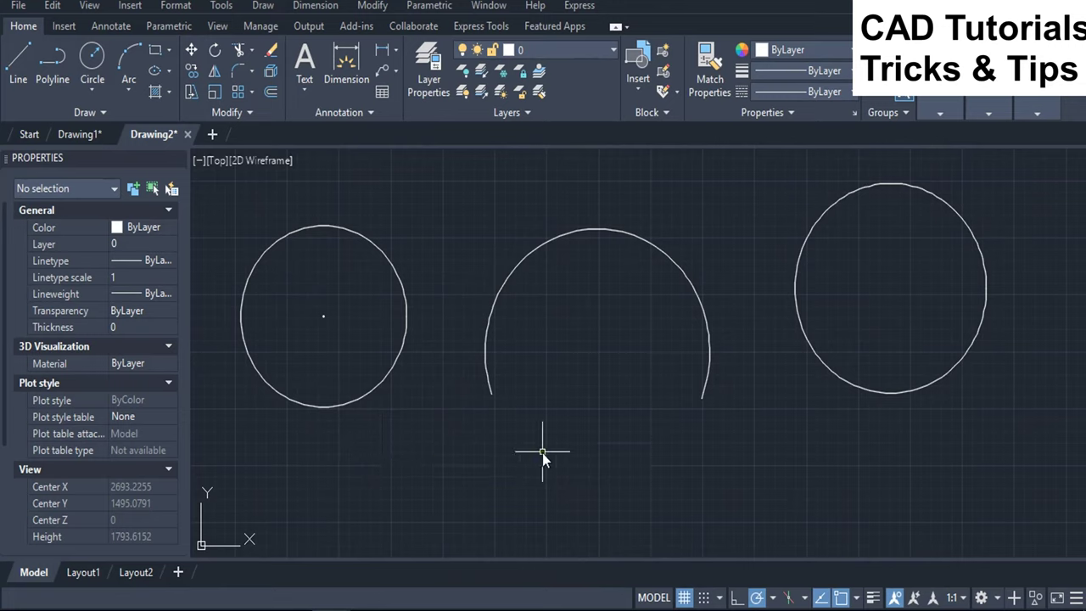
type("dimcen")
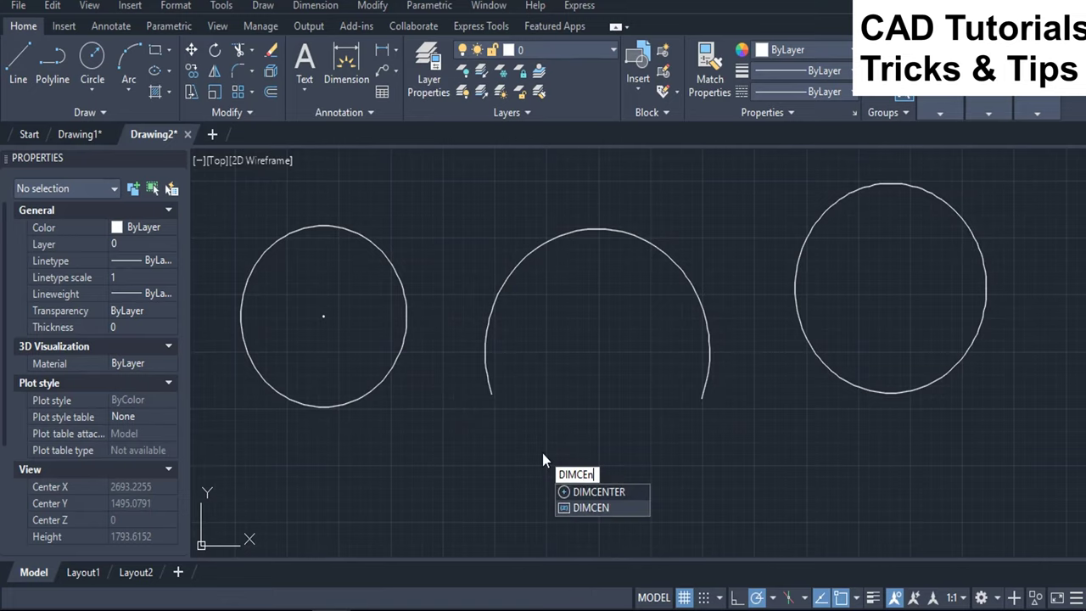
Place a size-25 center mark at the middle arc's center
left_click(584, 508)
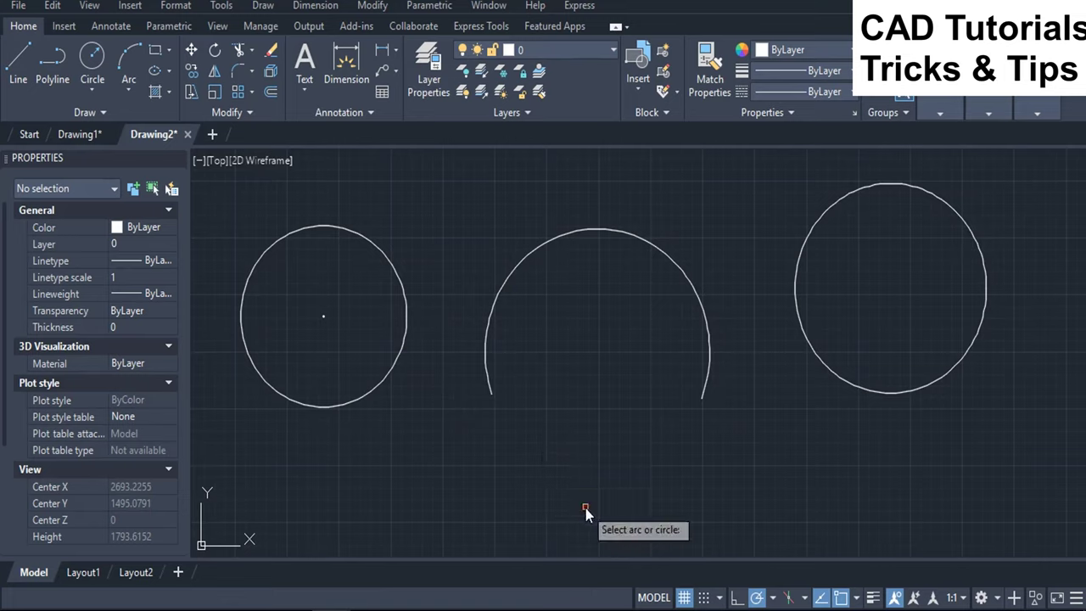
left_click(604, 230)
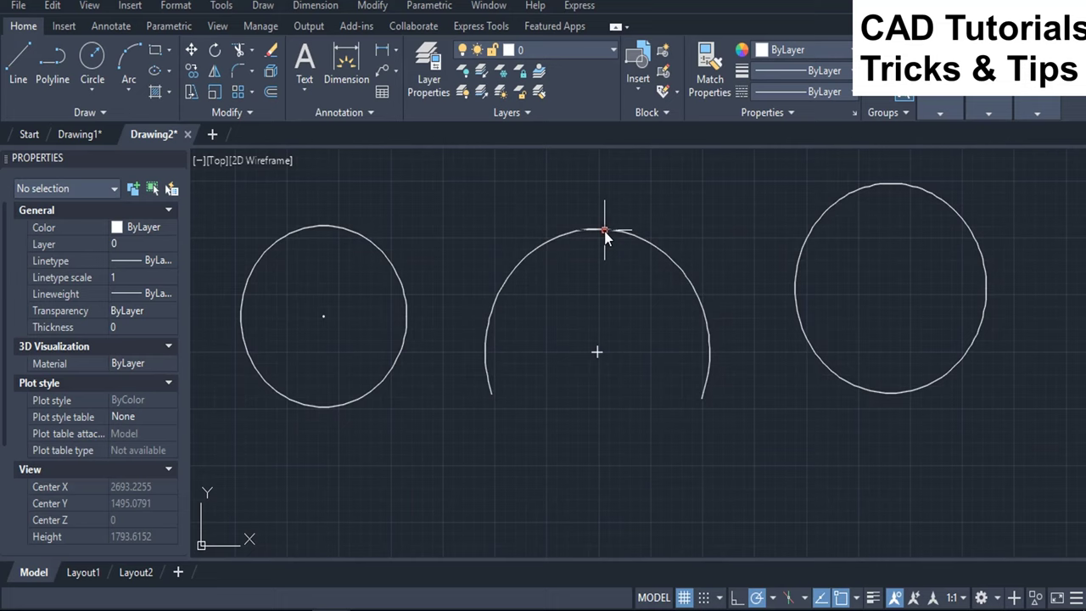
scroll(614, 344, "up", 3)
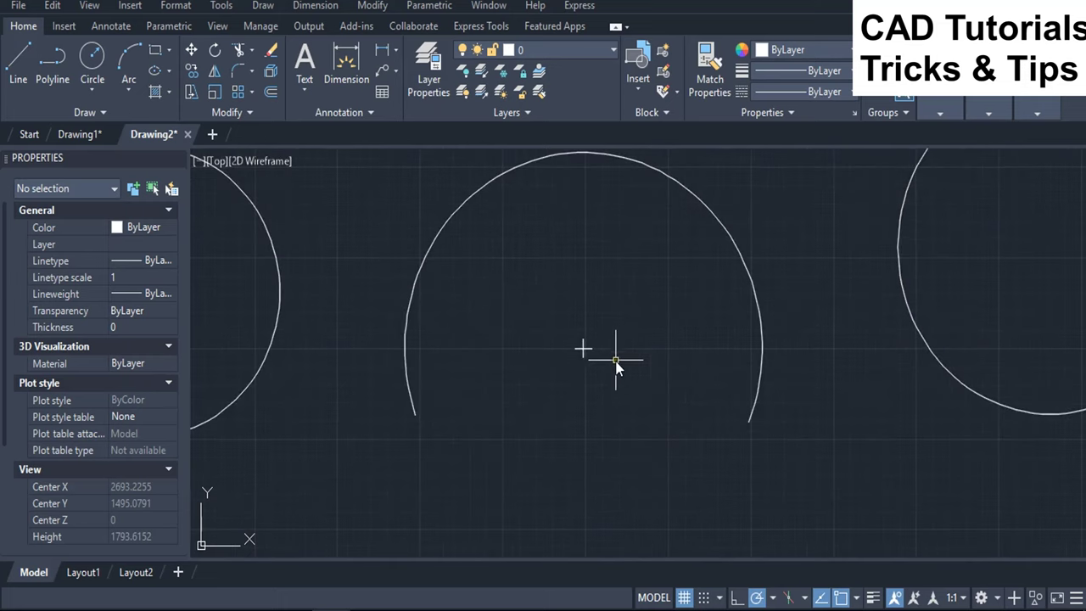
scroll(622, 356, "down", 3)
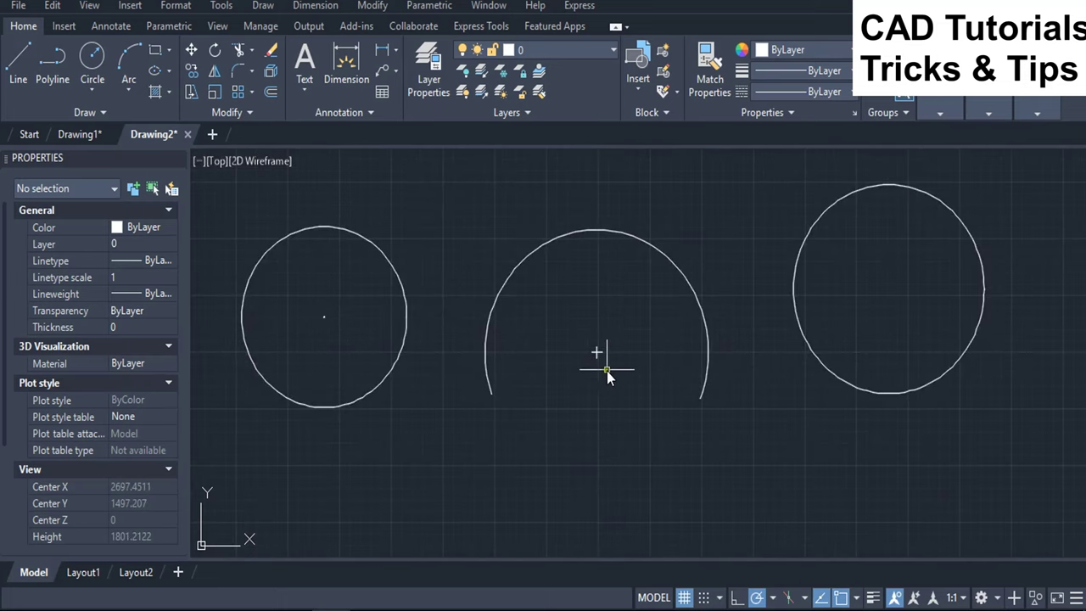
middle_click_drag(703, 419, 691, 428)
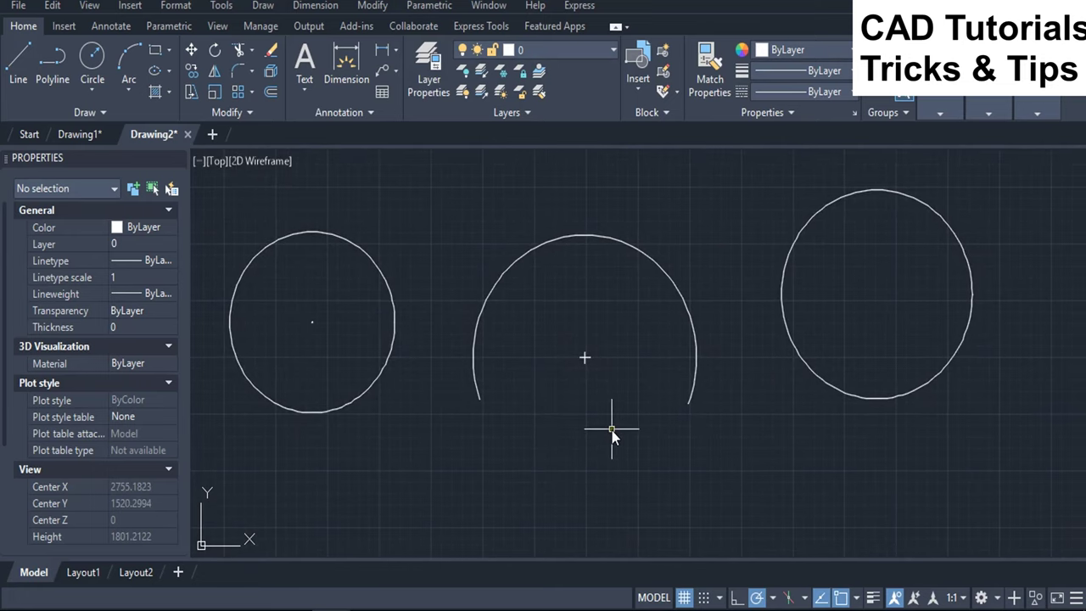
Reduce the DIMCEN center mark size from 25 to 10
type("DIMCen")
key("Return")
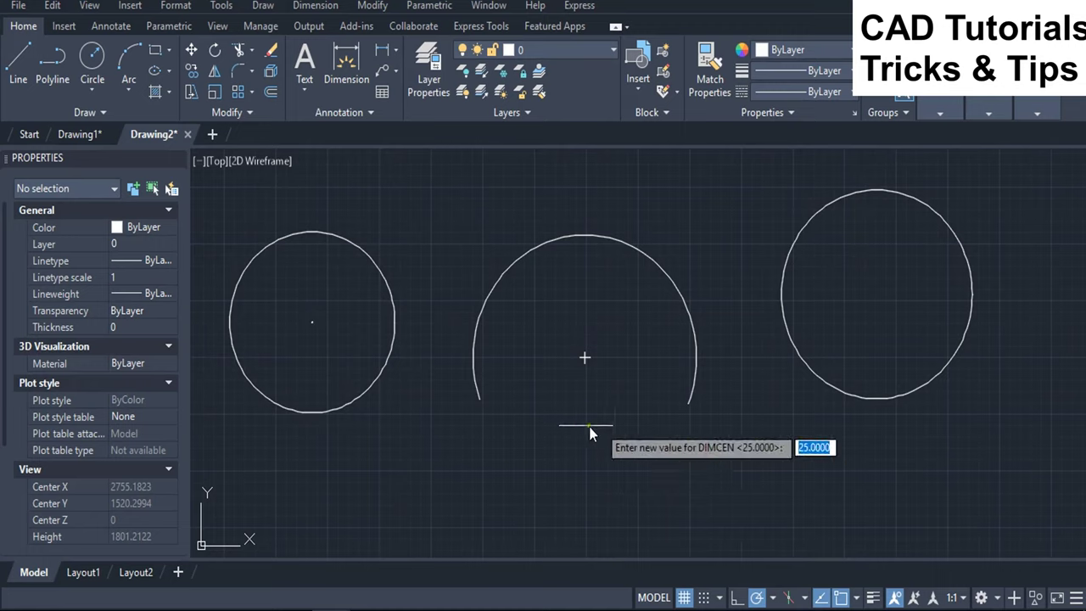
type("10")
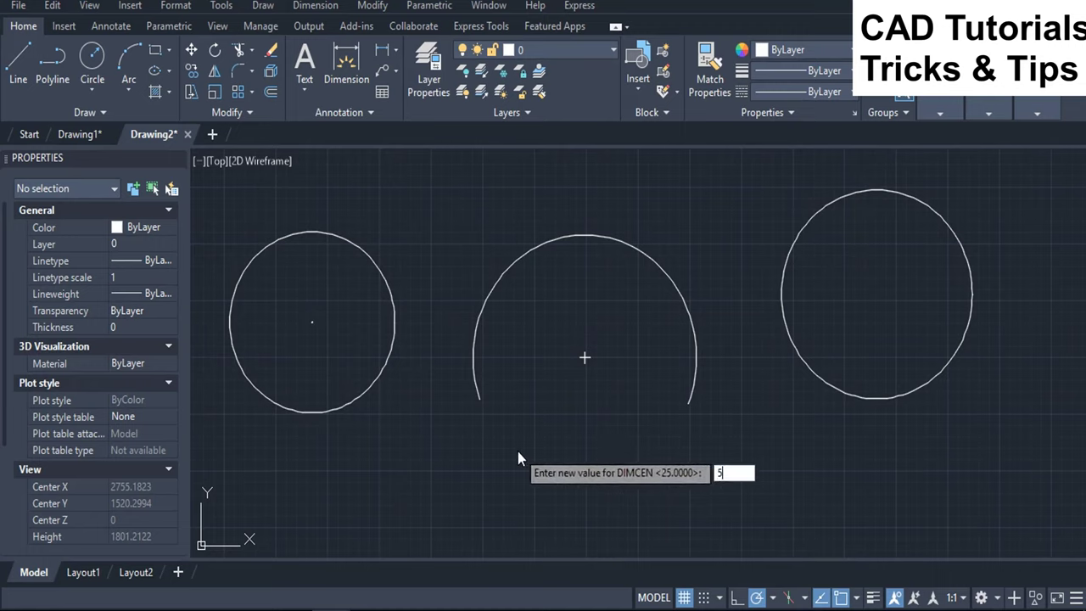
key("Return")
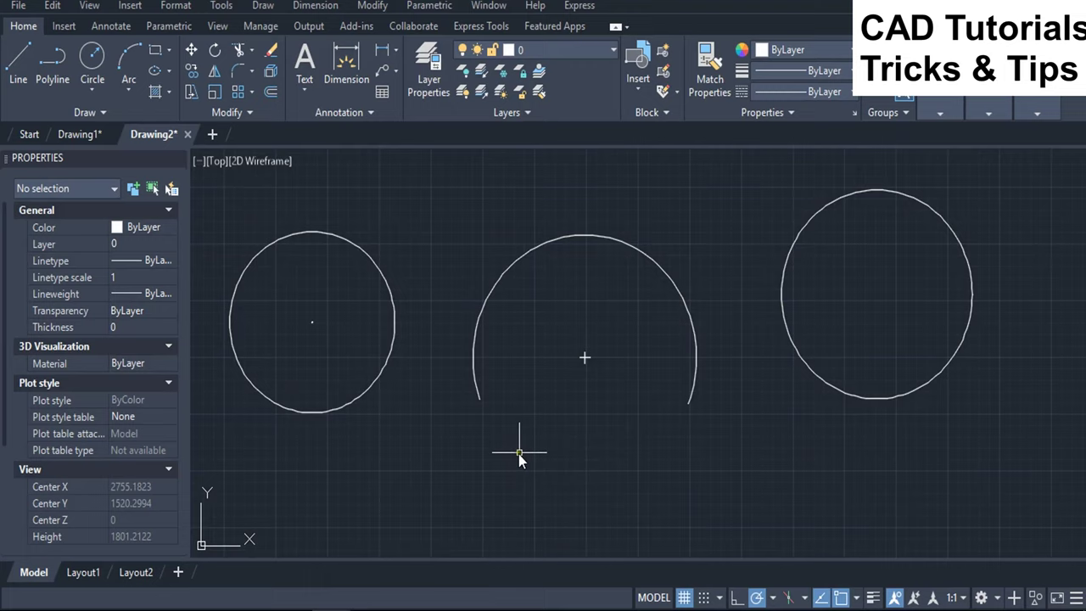
Run DIMCENTER on the right-hand circle to mark its center
type("dimce")
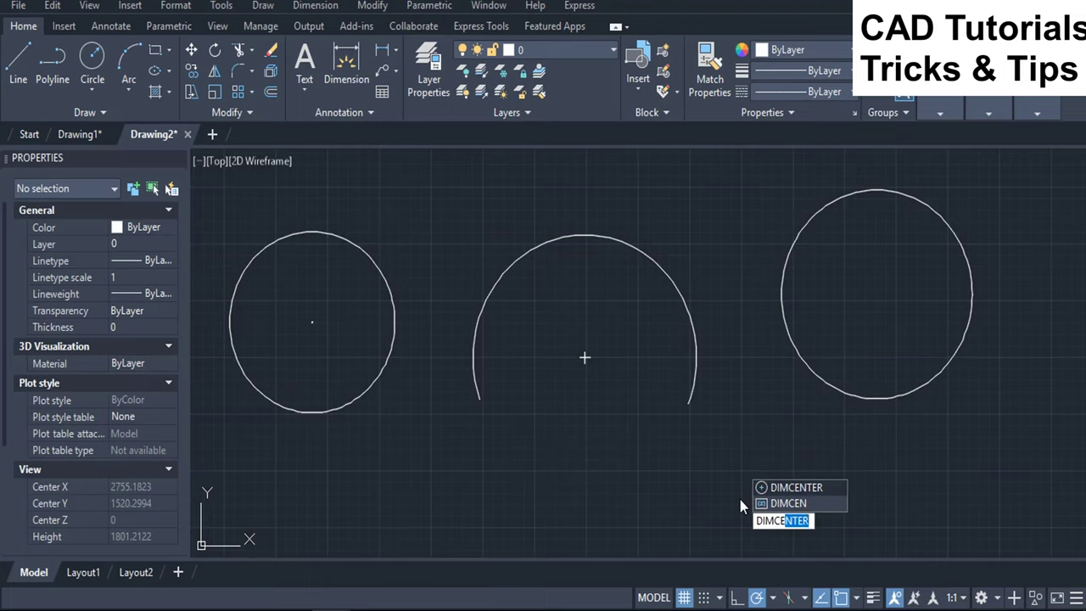
key("Return")
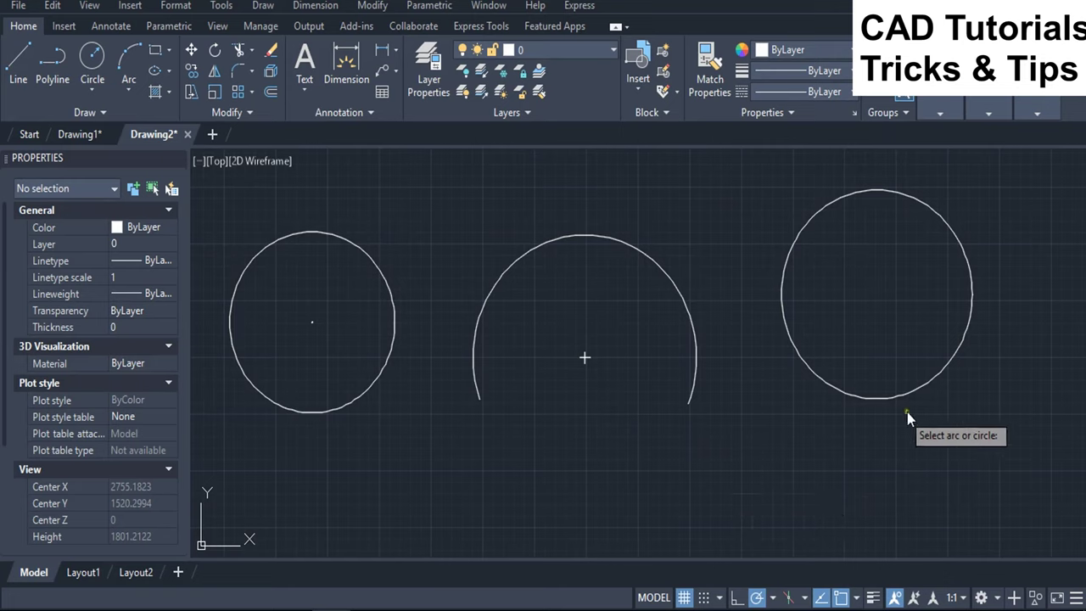
left_click(964, 341)
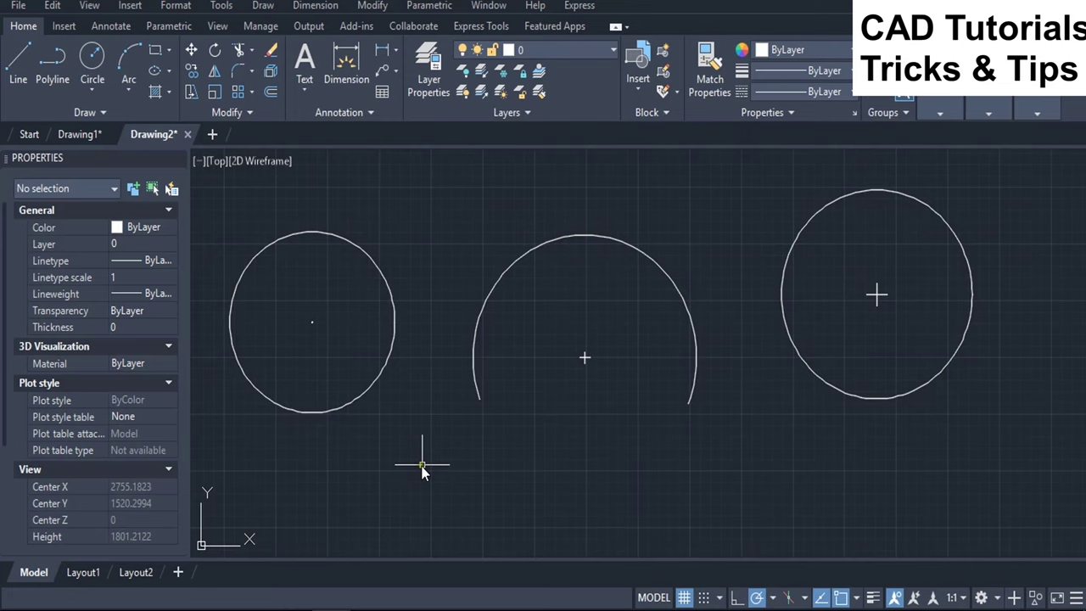
scroll(582, 370, "up", 2)
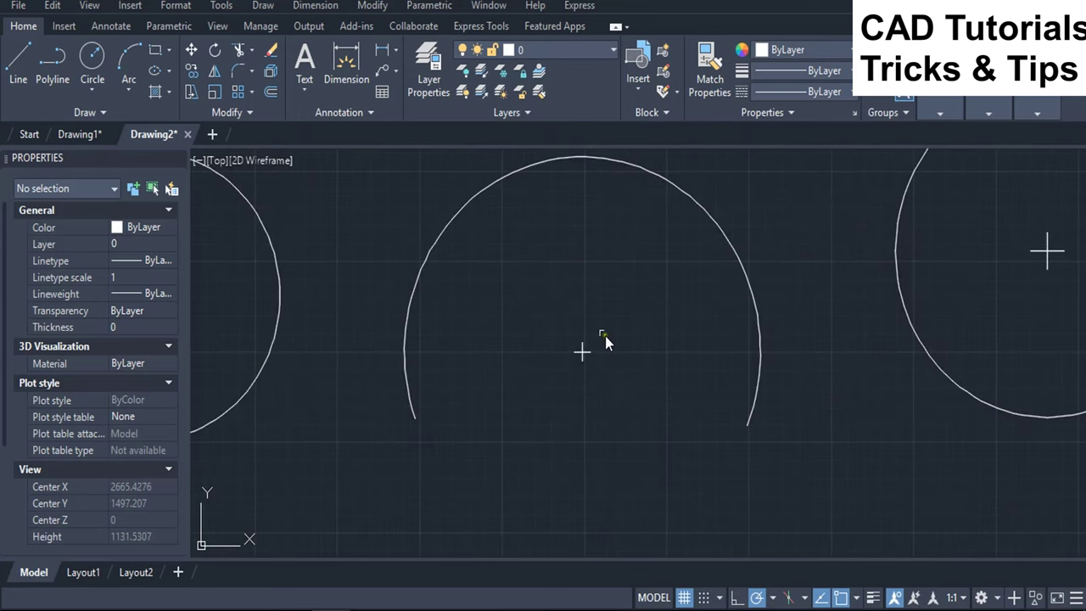
scroll(587, 364, "down", 2)
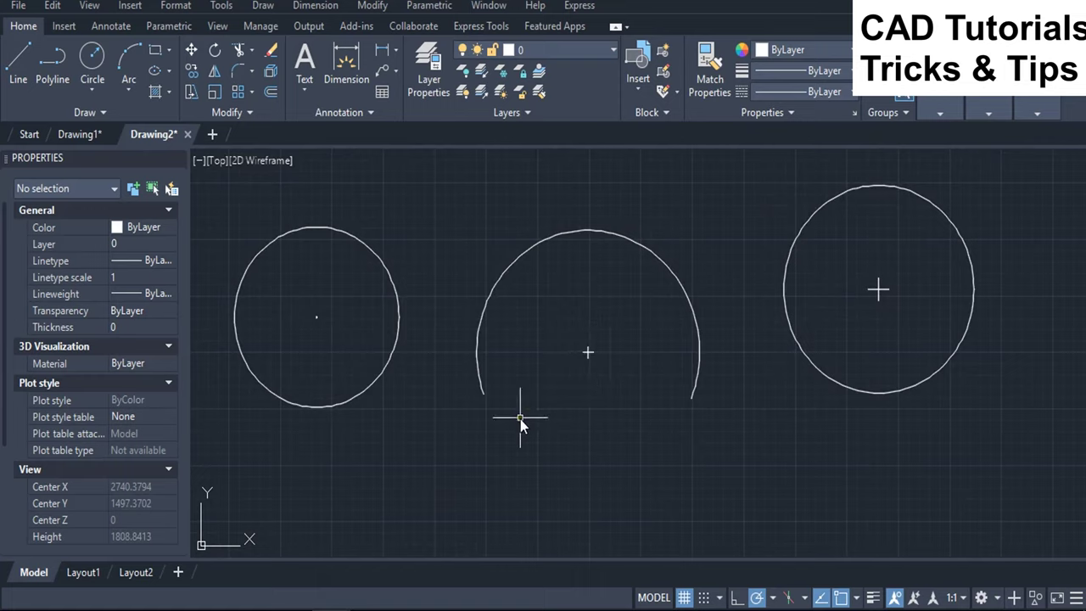
Set DIMCLRE to colour 1 (red) for center marks
type("DI")
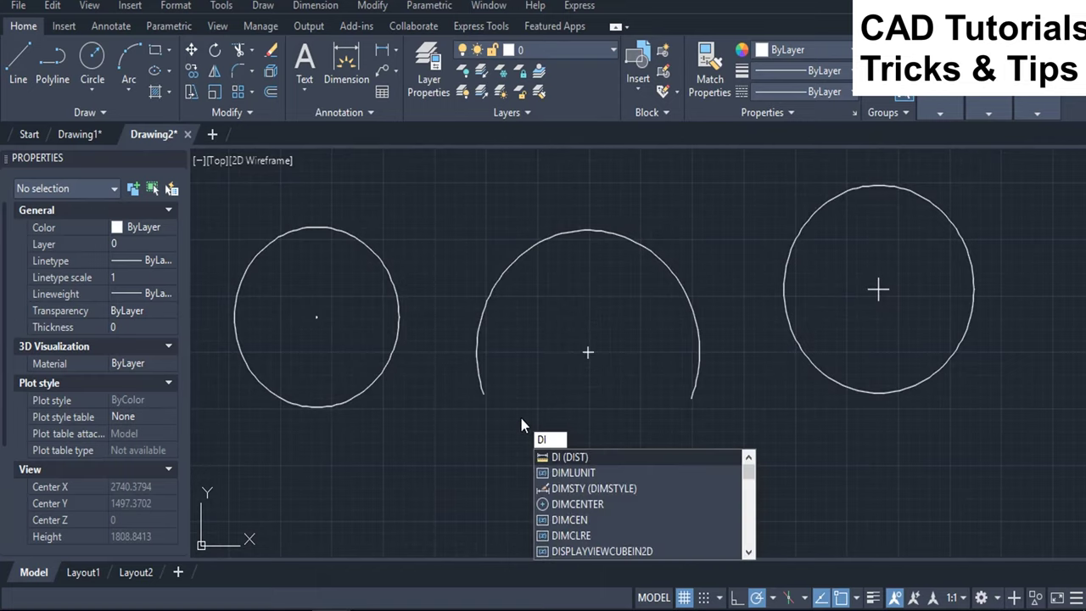
type("MCLR")
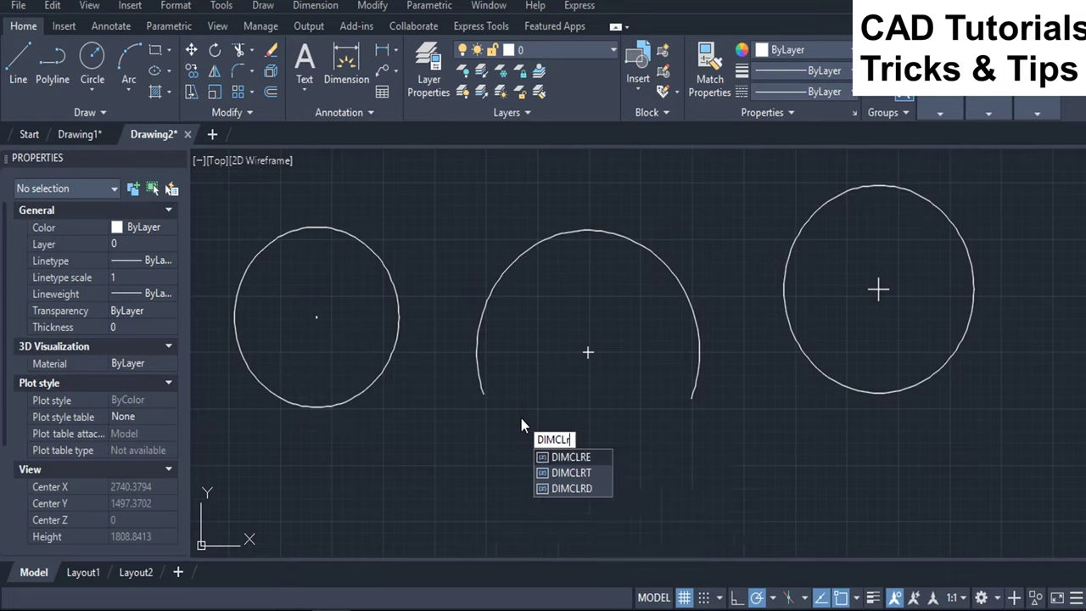
type("E")
key("Return")
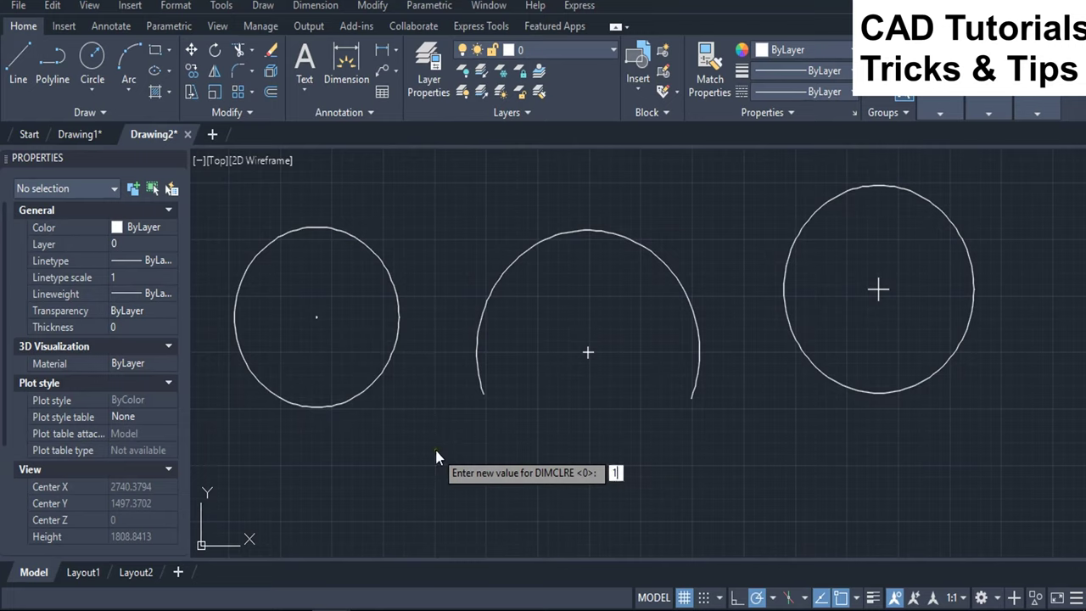
key("Return")
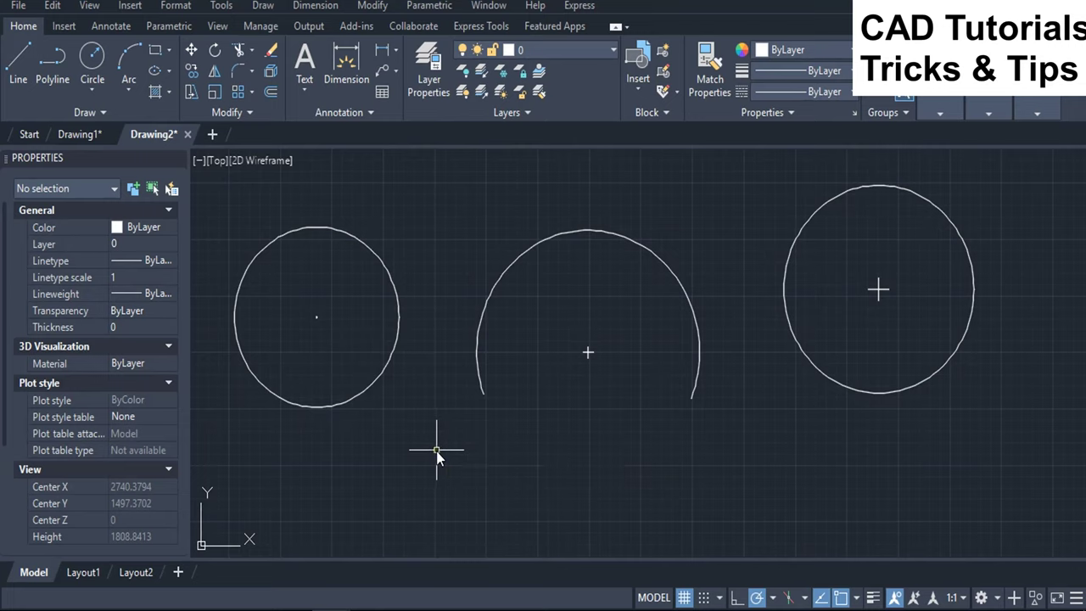
Place a red center mark on the left circle with DIMCENTER
type("dim")
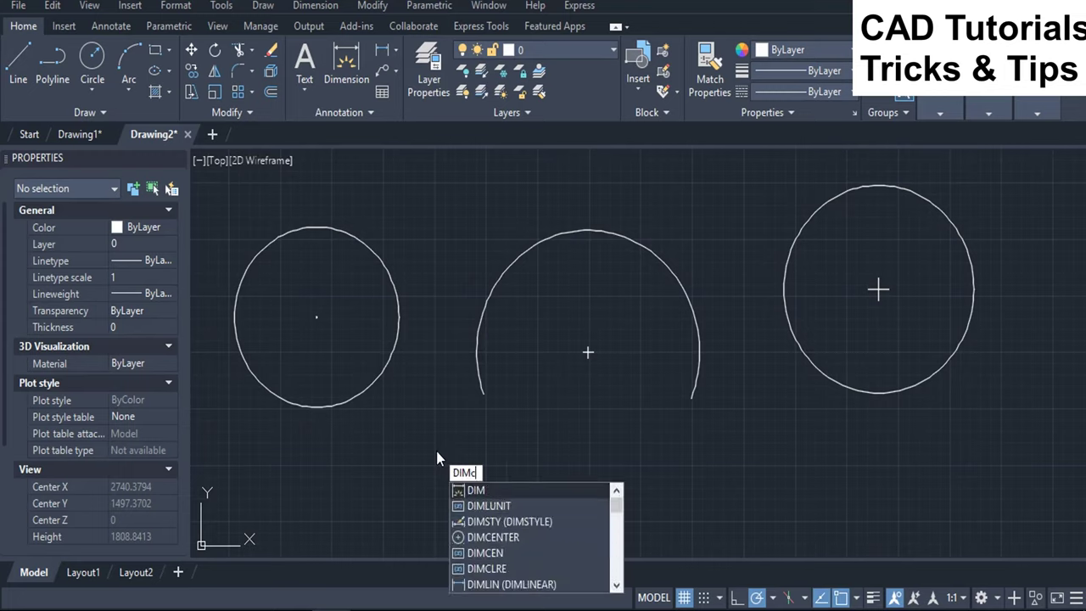
type("ce")
key("Return")
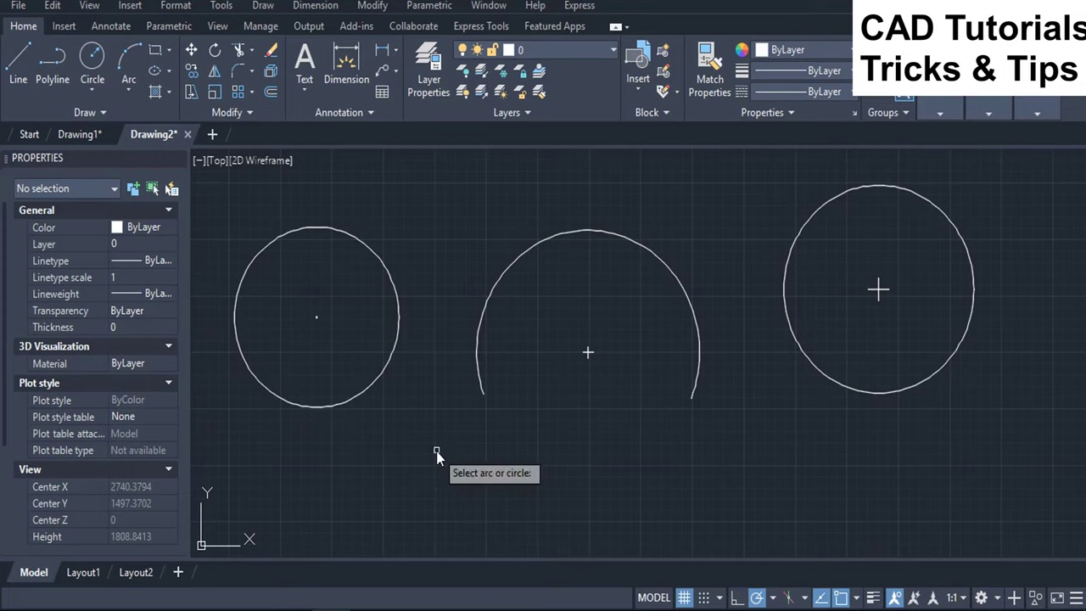
left_click(398, 329)
scroll(327, 310, "up", 2)
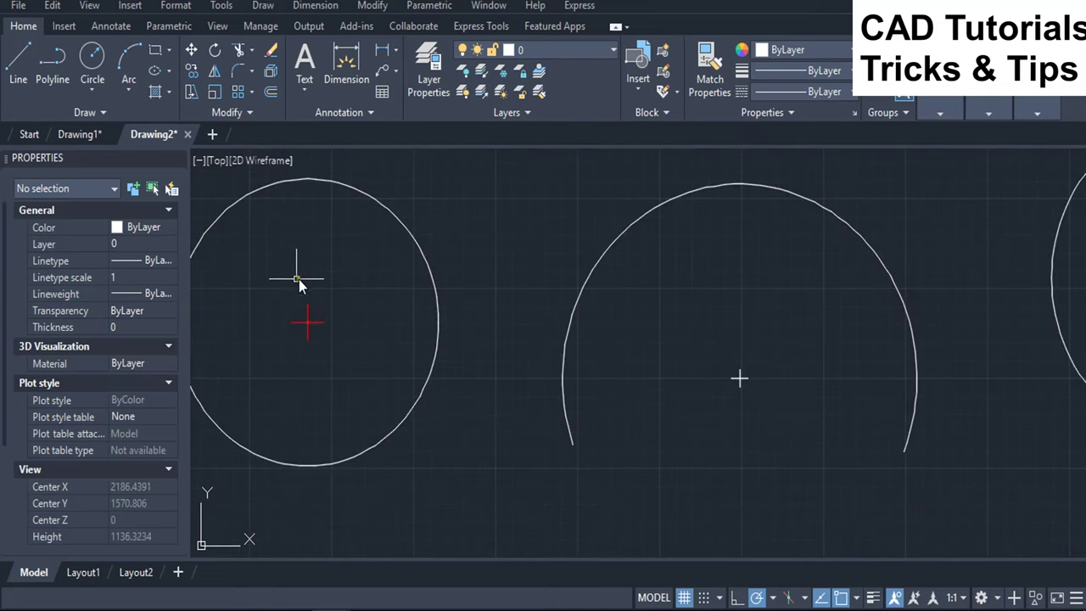
scroll(306, 311, "down", 2)
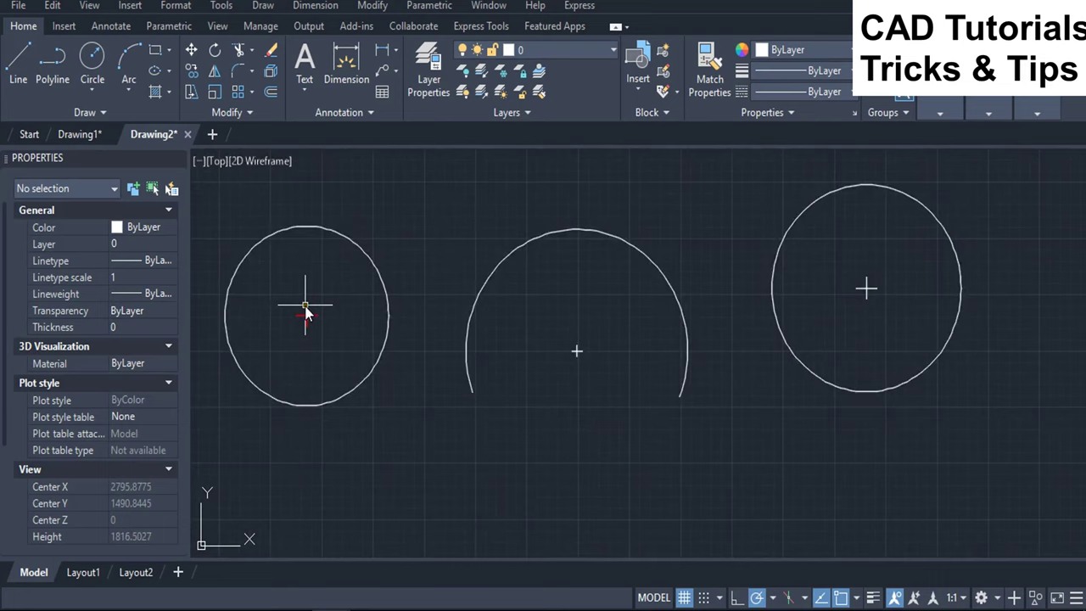
Change DIMCLRE to colour 2 (yellow) by recalling the previous command
key("Up")
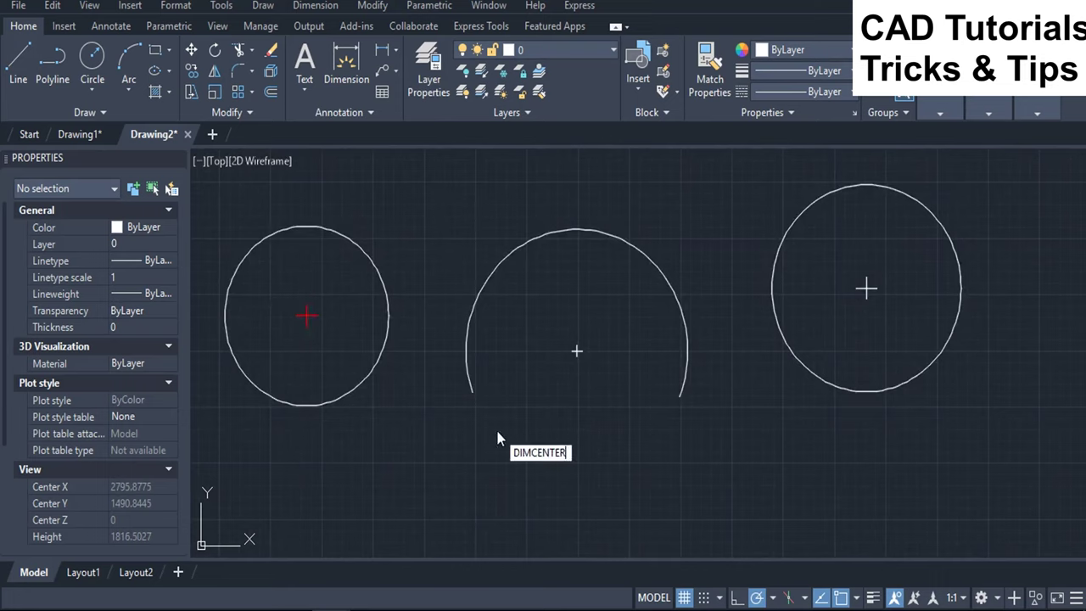
key("BackSpace")
key("BackSpace")
key("BackSpace")
key("BackSpace")
key("BackSpace")
type("LRE")
key("Return")
type("2")
key("Return")
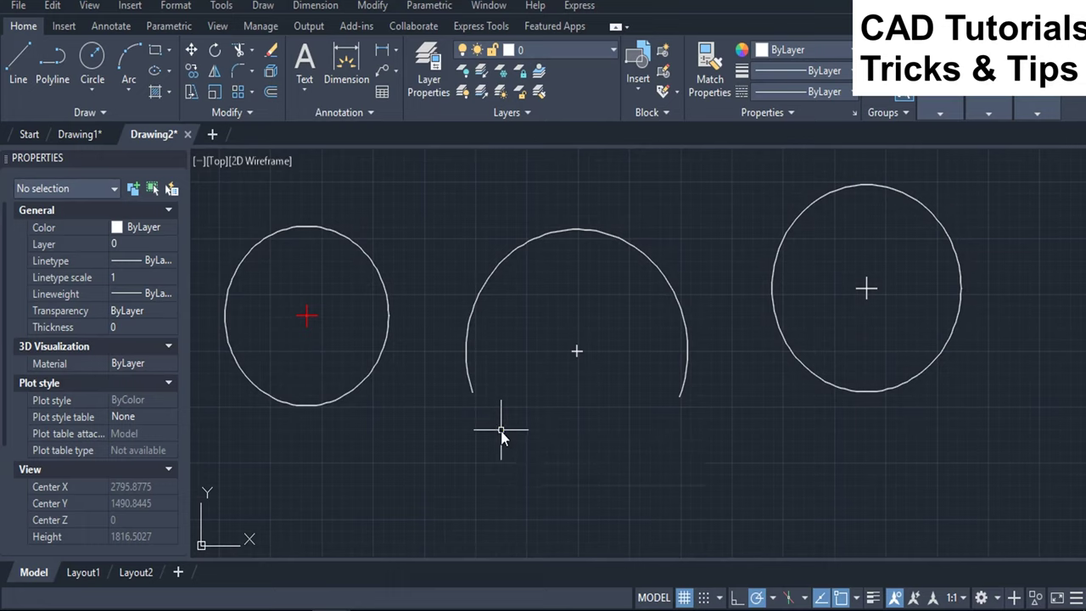
Place a yellow center mark on the middle arc with DIMCENTER
type("DIMCENTER")
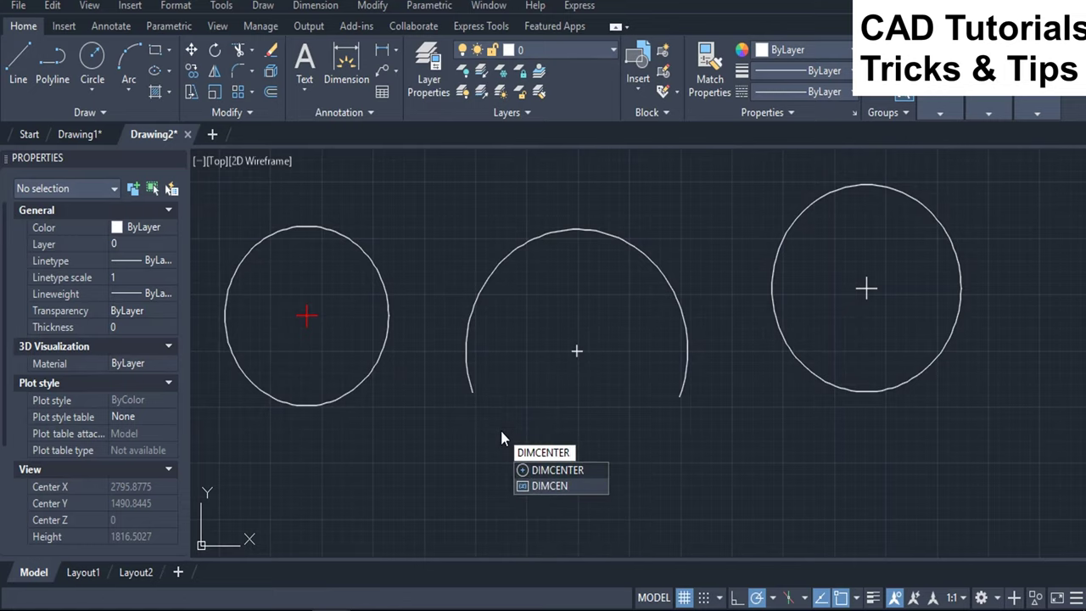
key("Return")
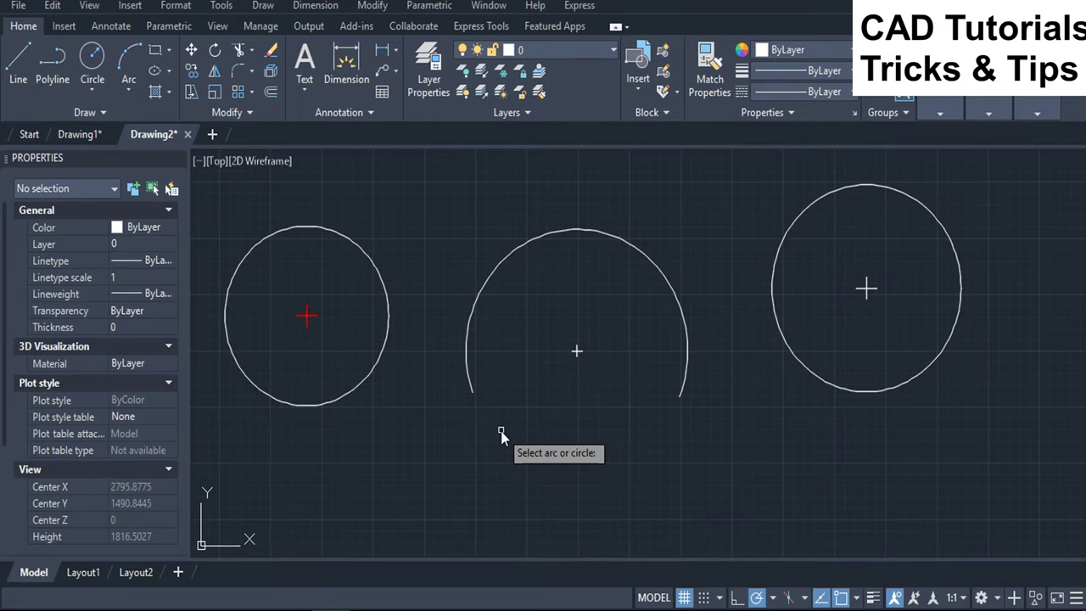
left_click(687, 338)
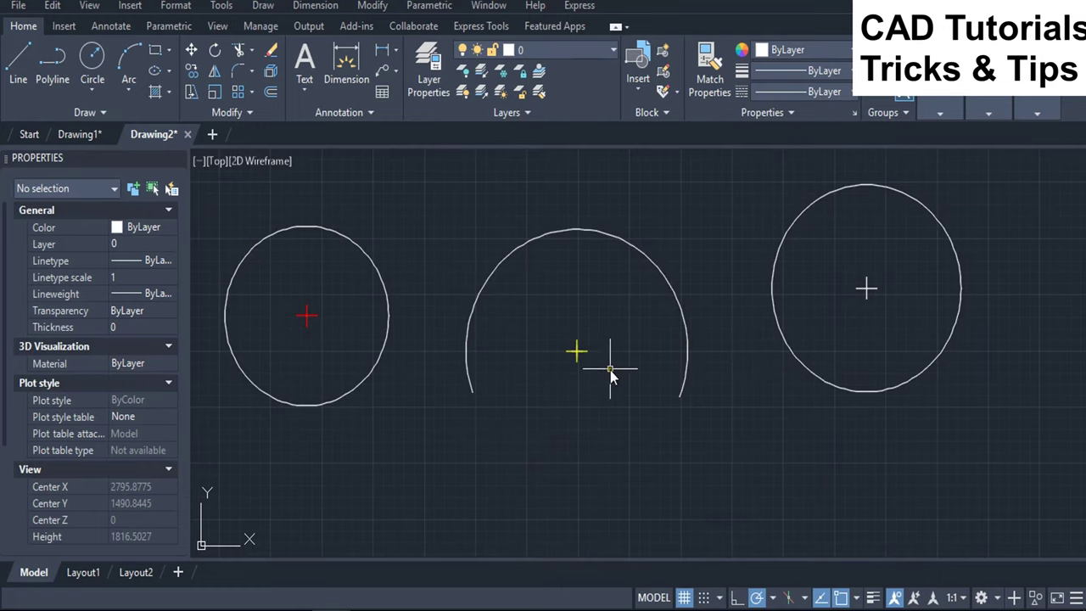
scroll(612, 369, "up", 2)
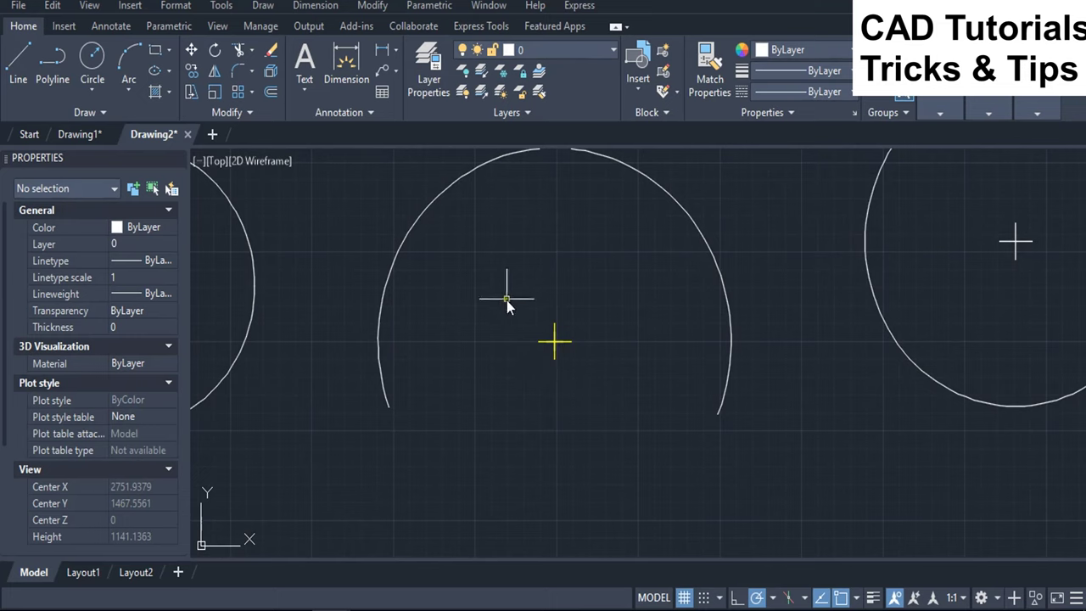
scroll(544, 354, "up", 2)
scroll(499, 348, "down", 4)
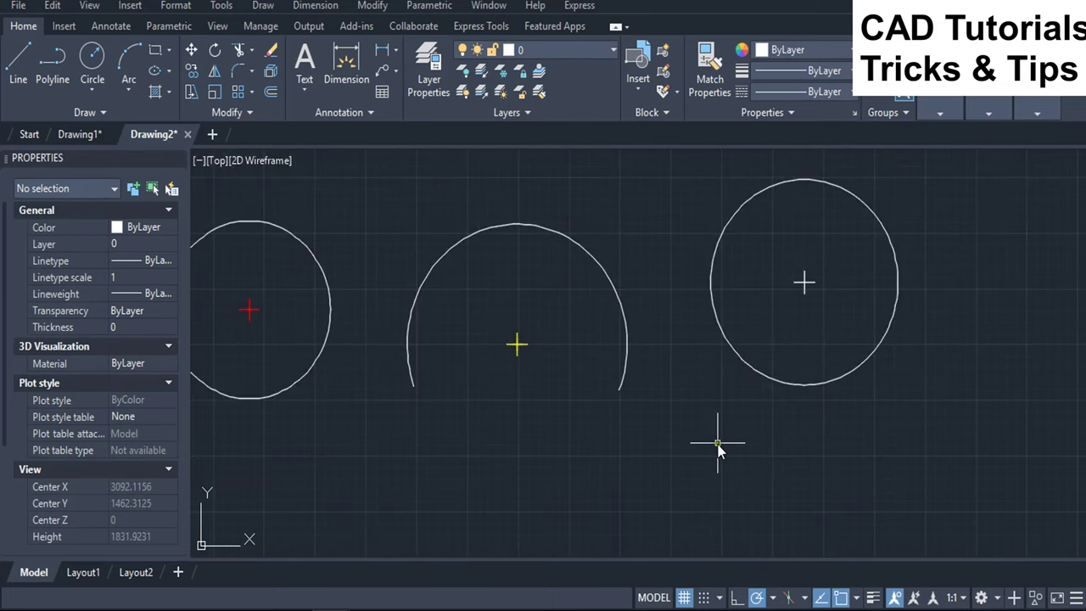
middle_click_drag(735, 438, 747, 458)
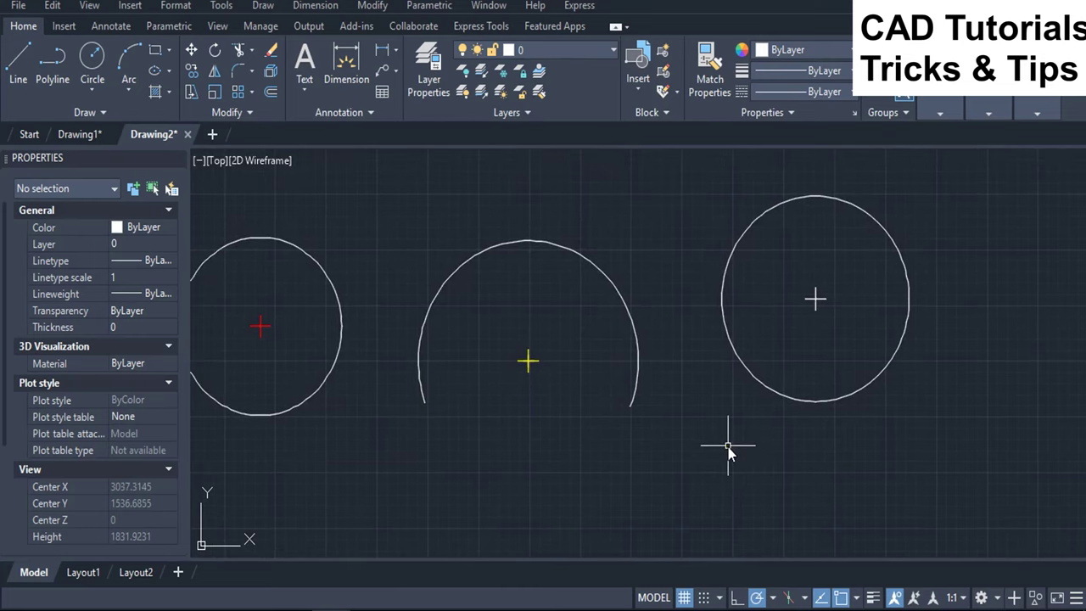
Set DIMCLRE to colour 3 (green)
type("DIMCLRE")
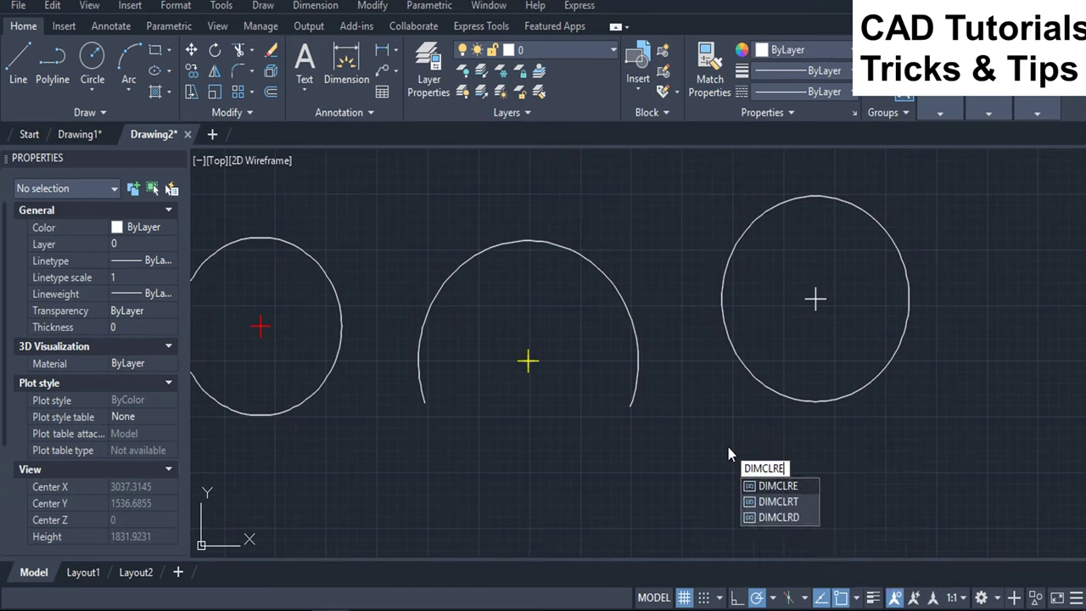
key("Return")
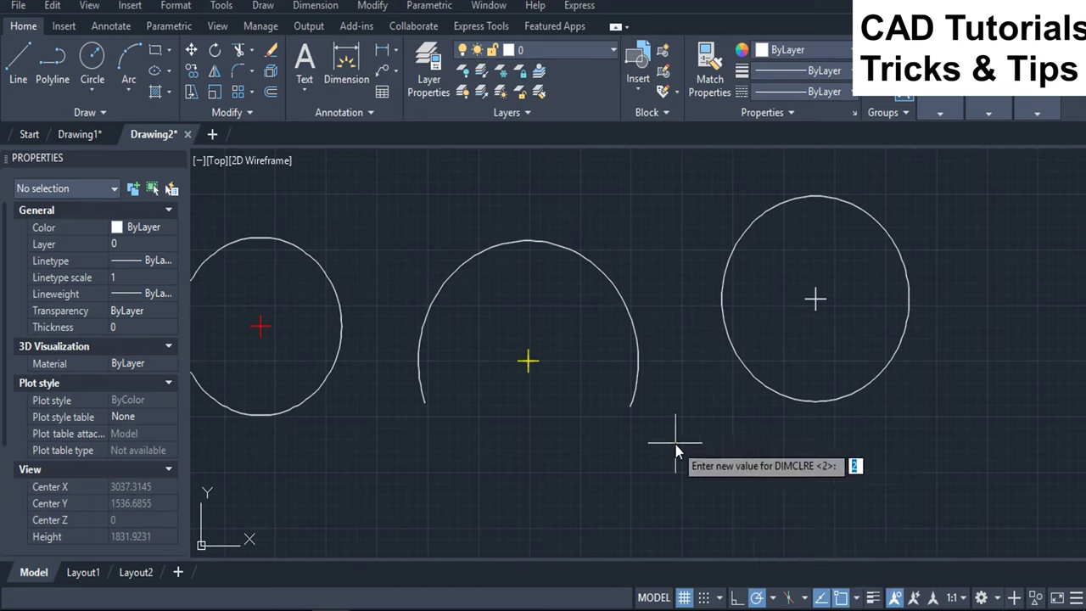
key("Return")
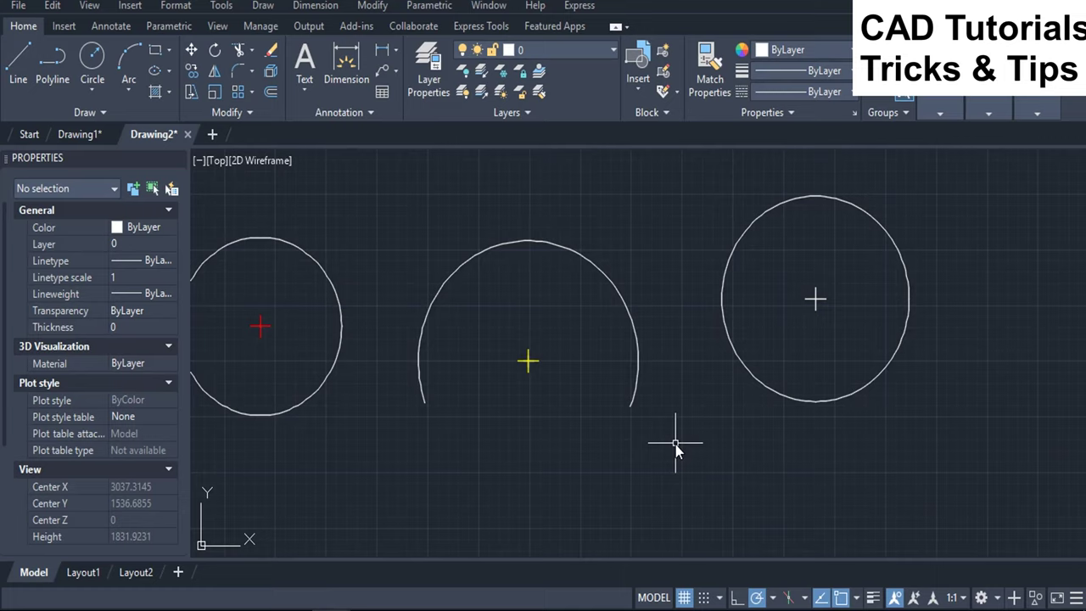
Place a green center mark on the right circle with DIMCENTER
type("di")
type("e")
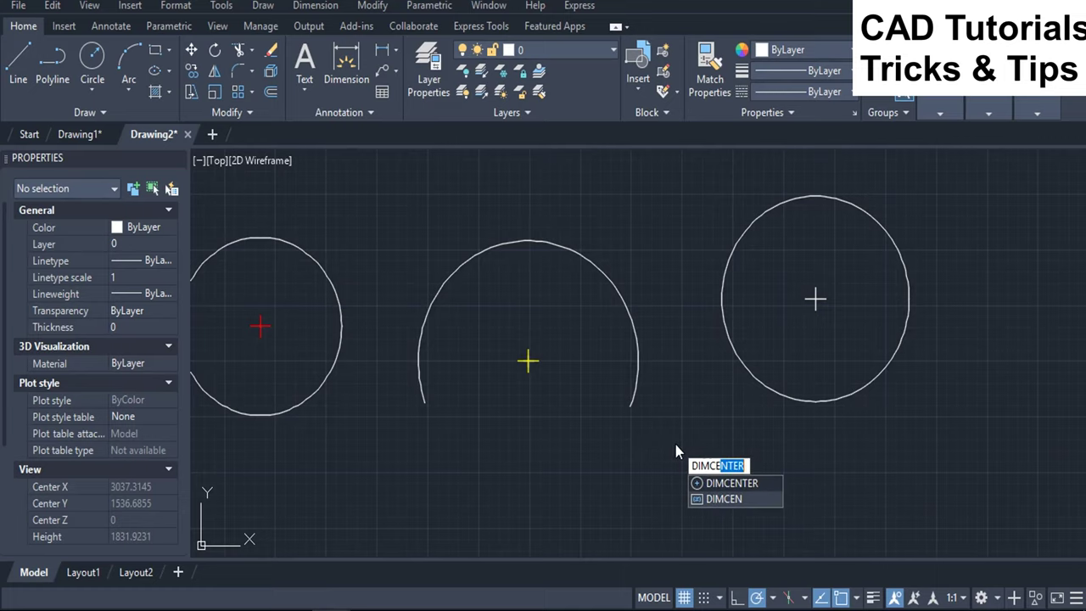
key("Return")
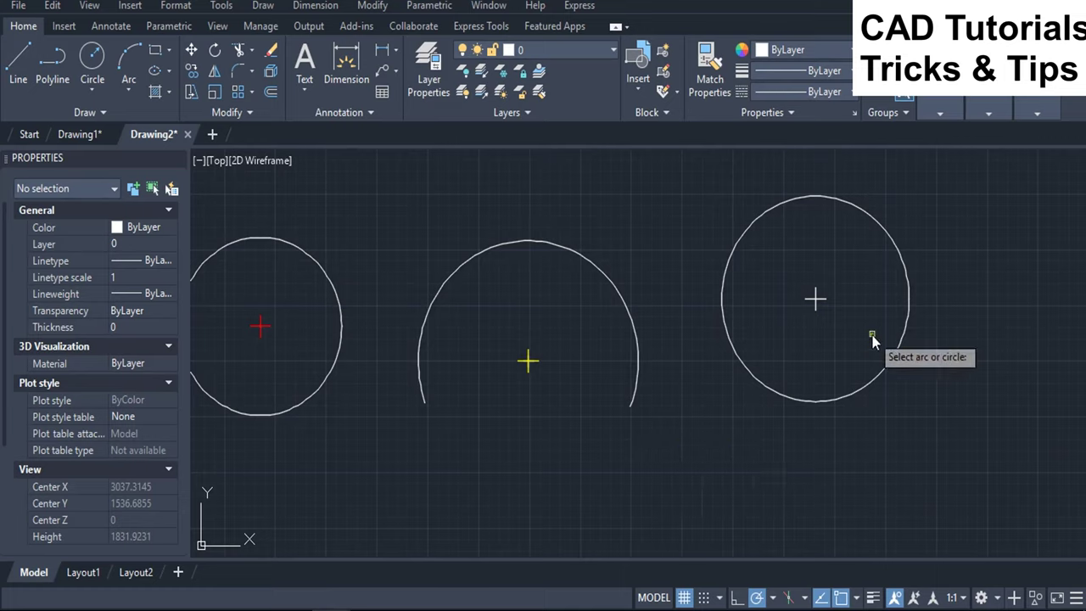
left_click(900, 327)
scroll(851, 294, "up", 2)
scroll(849, 292, "up", 2)
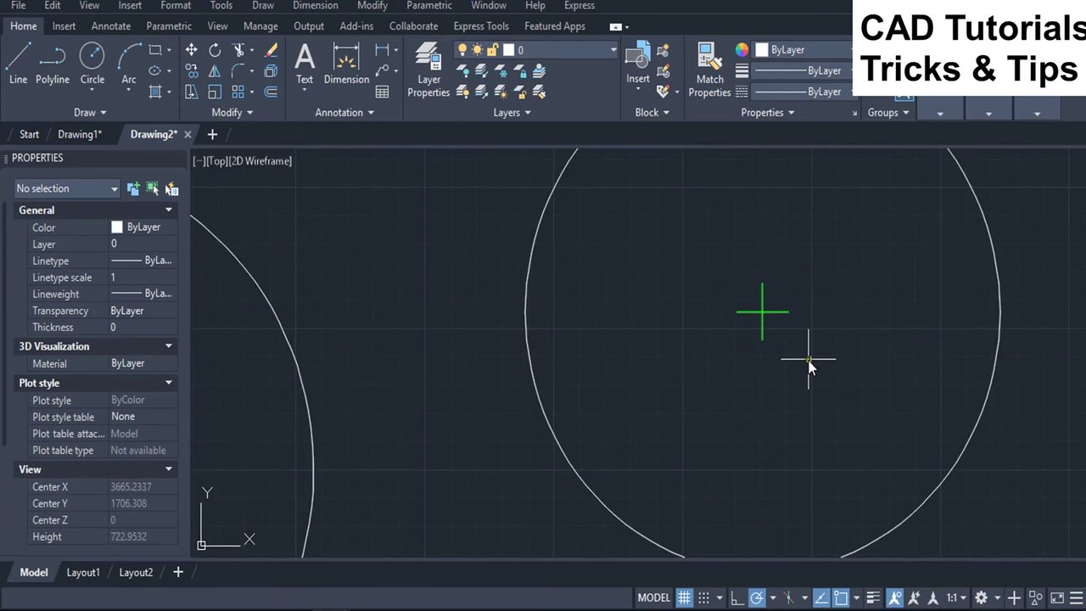
scroll(832, 321, "down", 4)
scroll(833, 329, "down", 2)
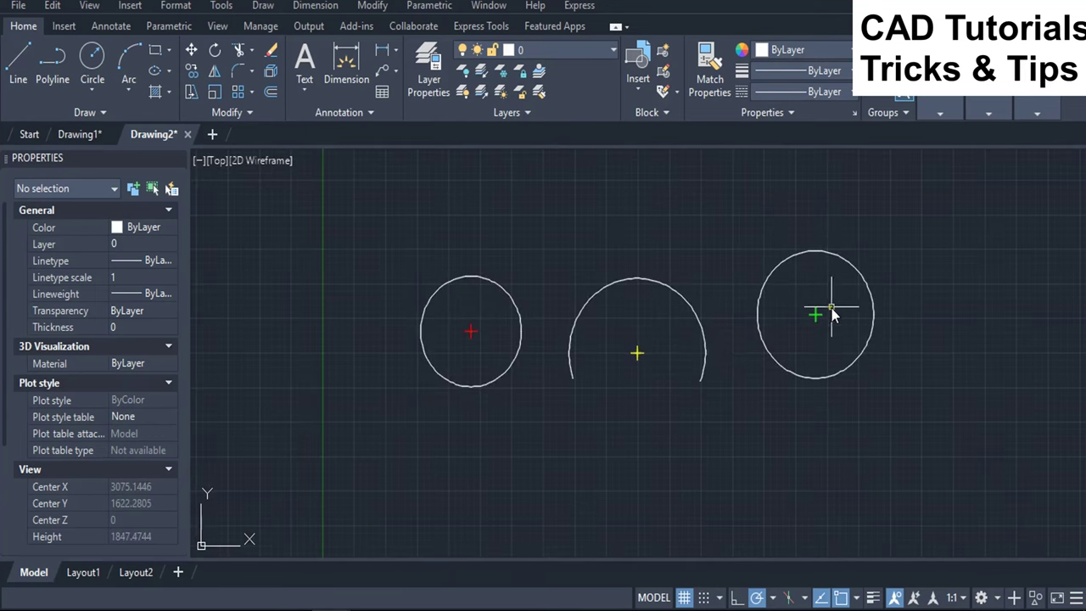
scroll(707, 395, "up", 2)
type("colo")
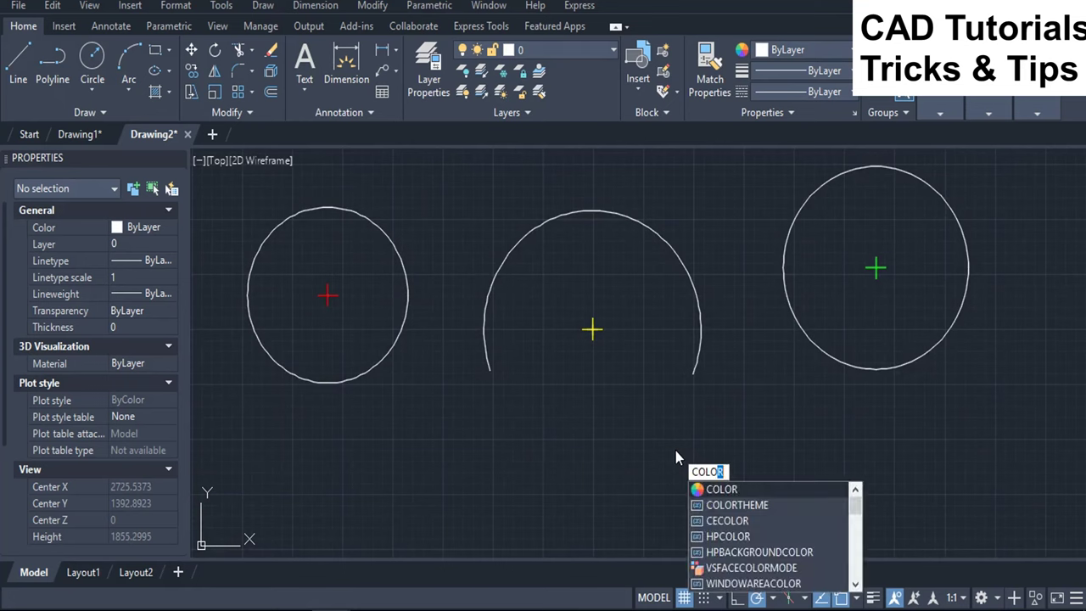
key("Return")
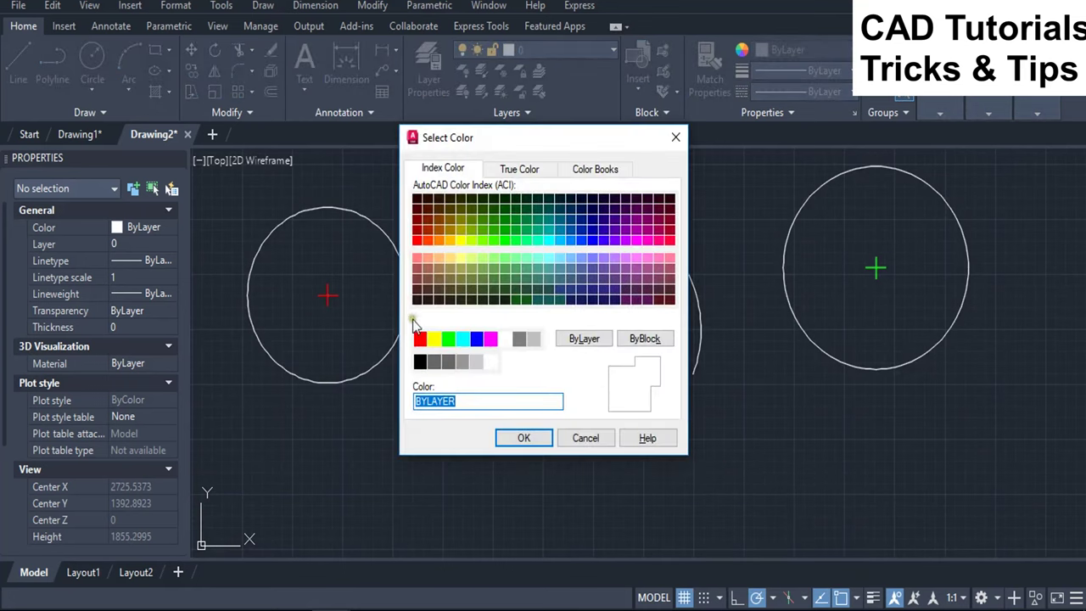
left_click(674, 140)
type("dimclre")
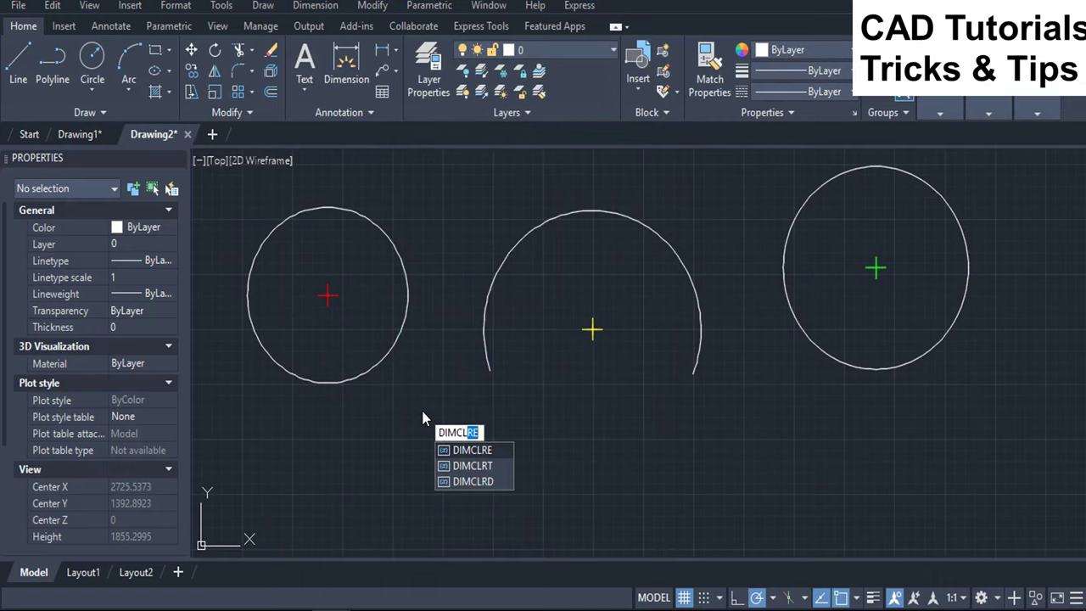
Set the DIMCLRE centre-mark colour to 220
key("Return")
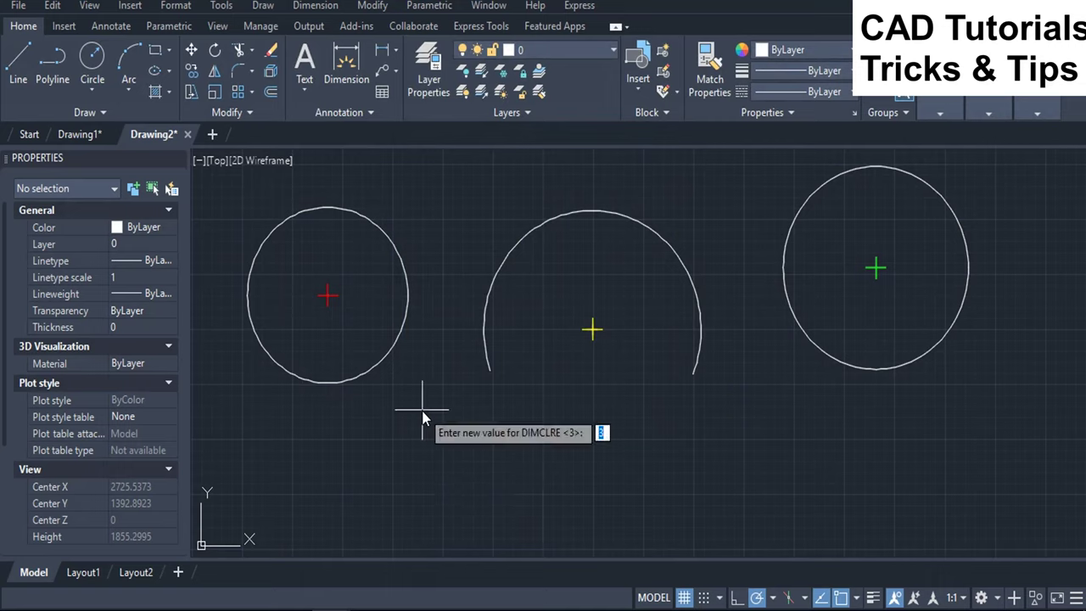
type("2")
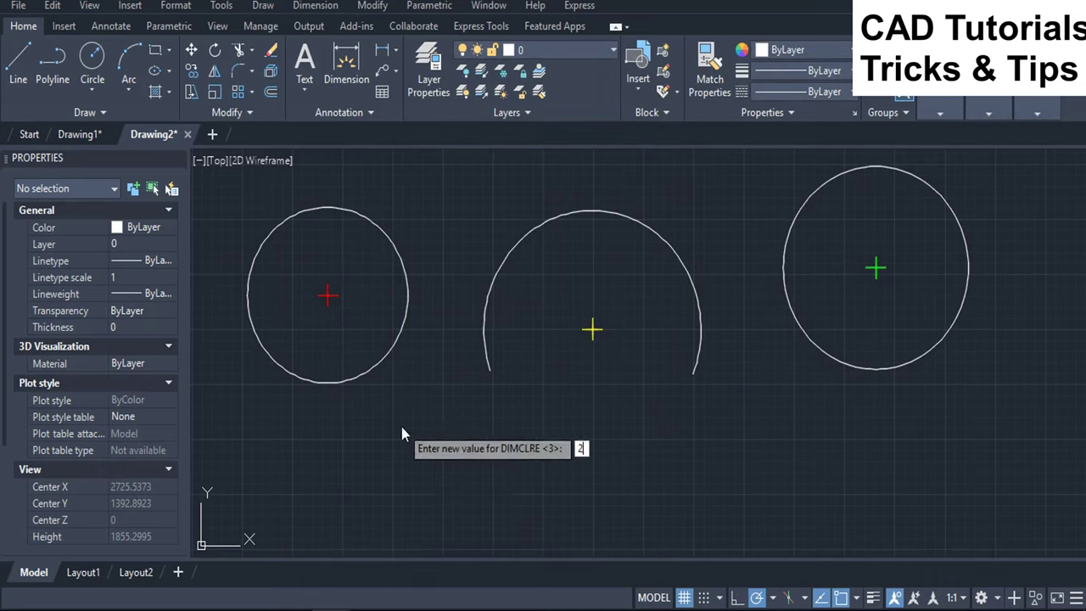
type("20")
key("Return")
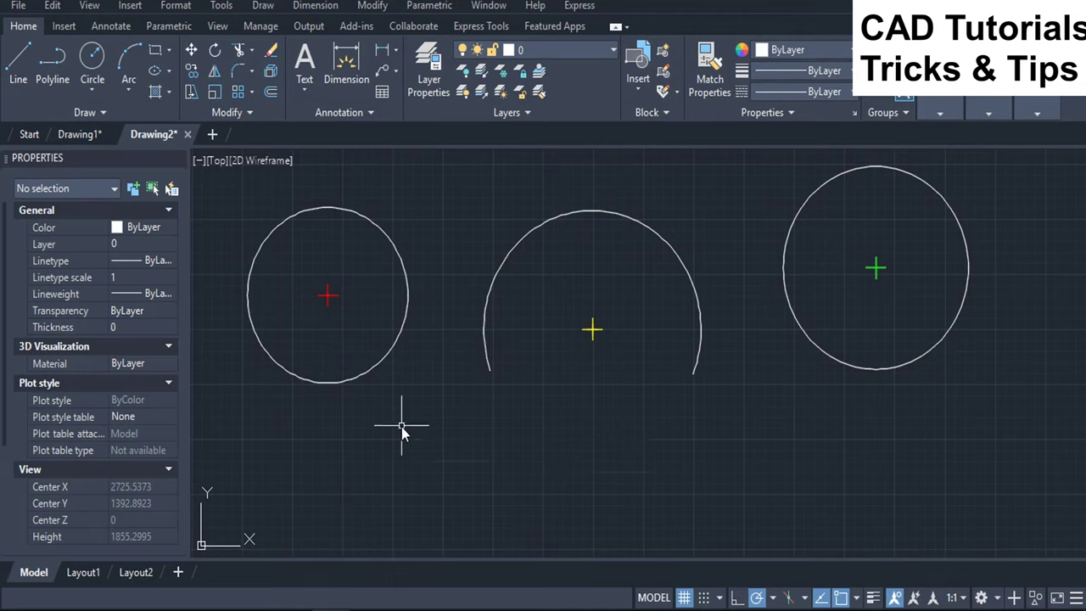
Add a magenta centre mark to the left circle with DIMCENTER and zoom in on it
type("DIMCEN")
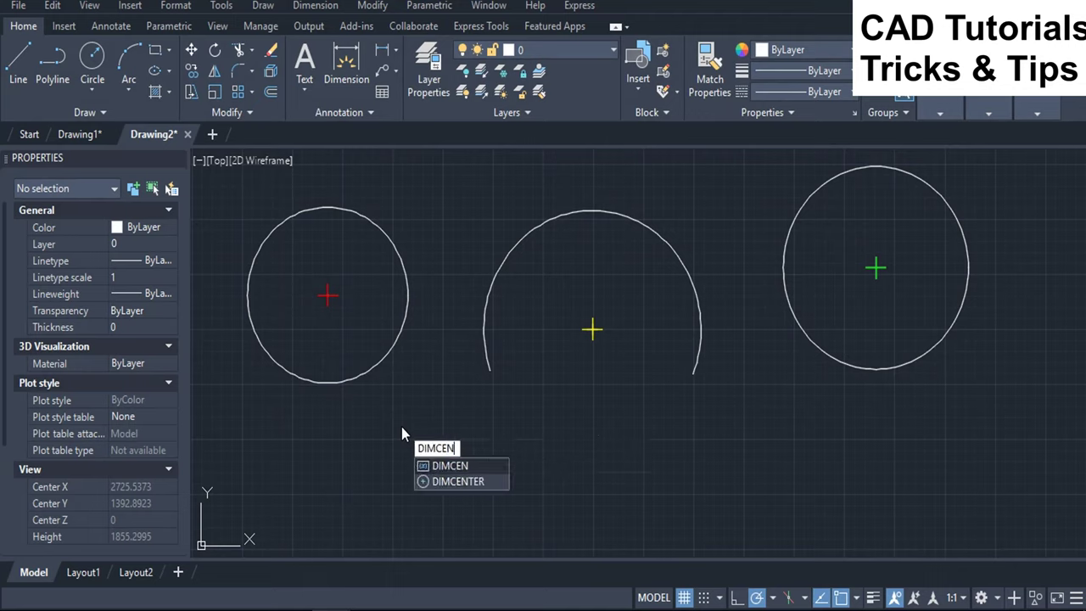
left_click(443, 481)
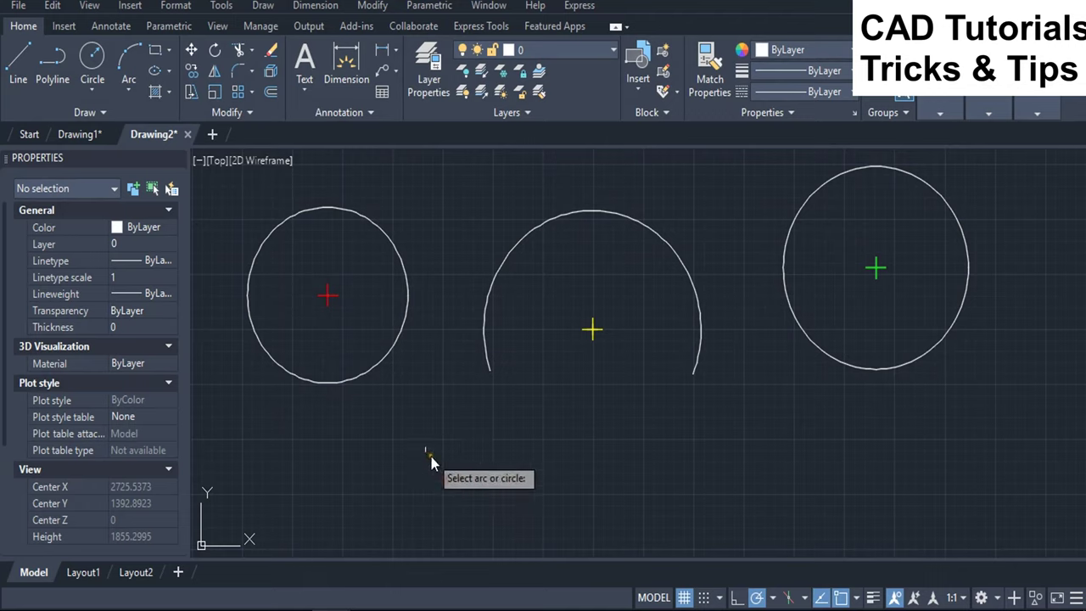
left_click(408, 321)
scroll(330, 288, "up", 8)
scroll(399, 315, "up", 3)
middle_click_drag(412, 317, 514, 337)
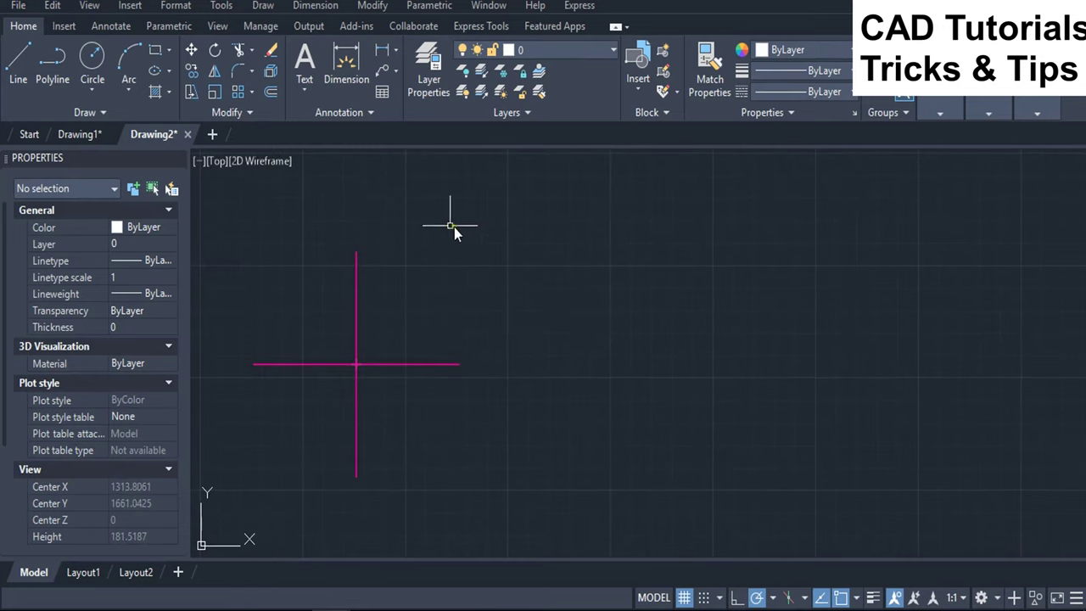